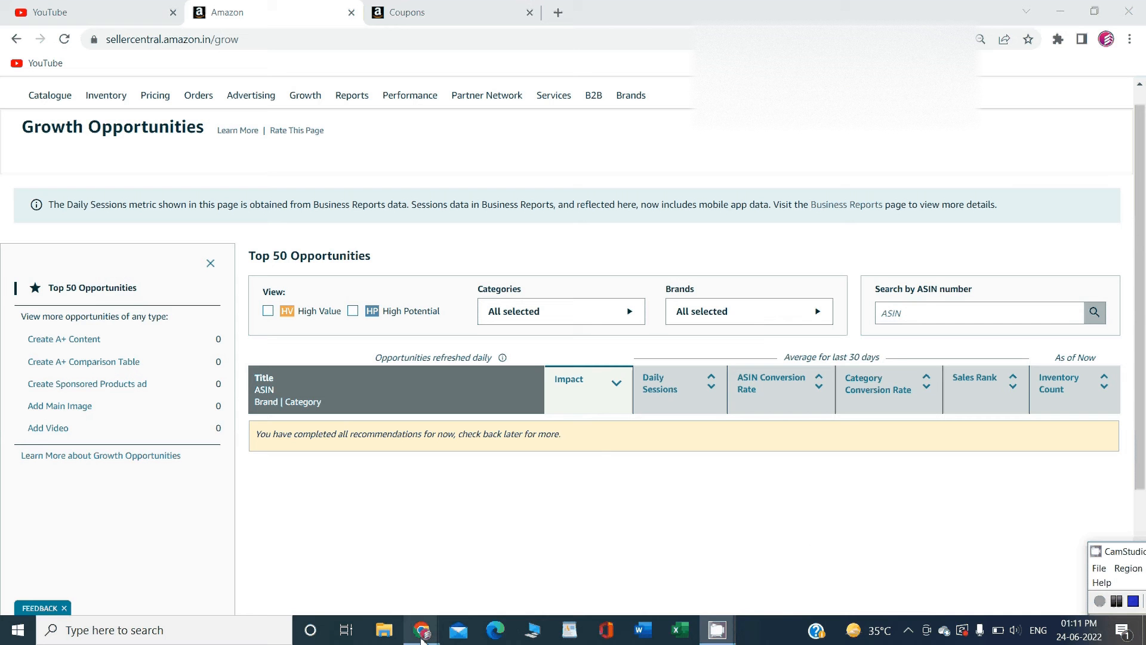
- Switch to the incognito Amazon.in window and examine the "face wash for women" search term above the results
{"action": "mouse_move", "coordinate": [421, 629]}
{"action": "left_click", "coordinate": [493, 555]}
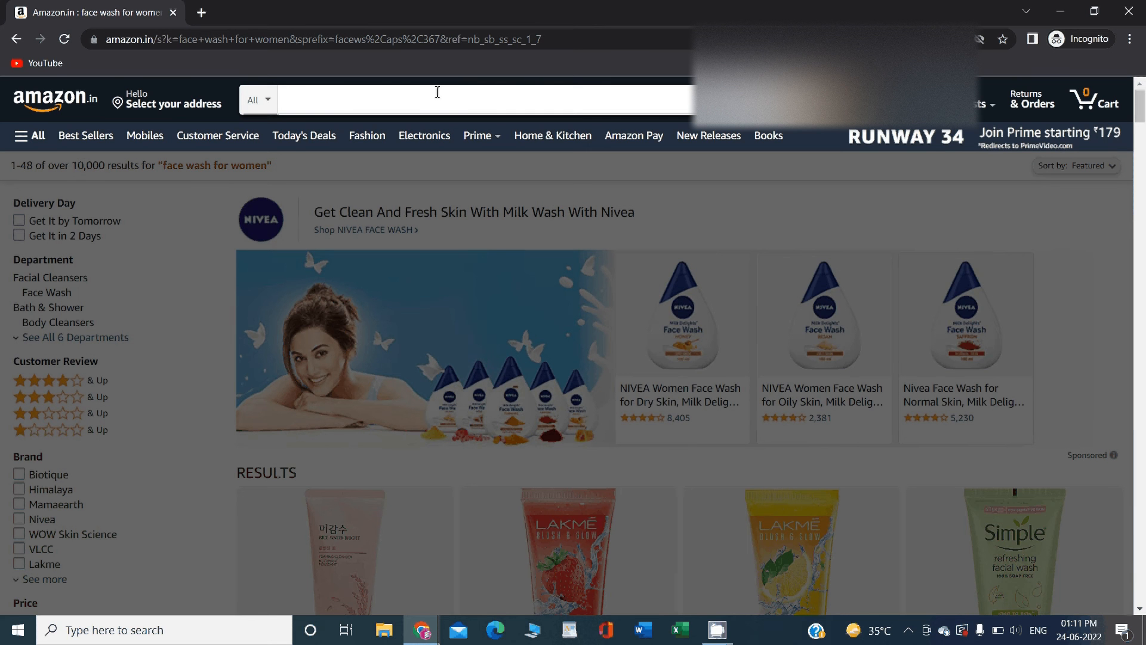
{"action": "left_click", "coordinate": [192, 223]}
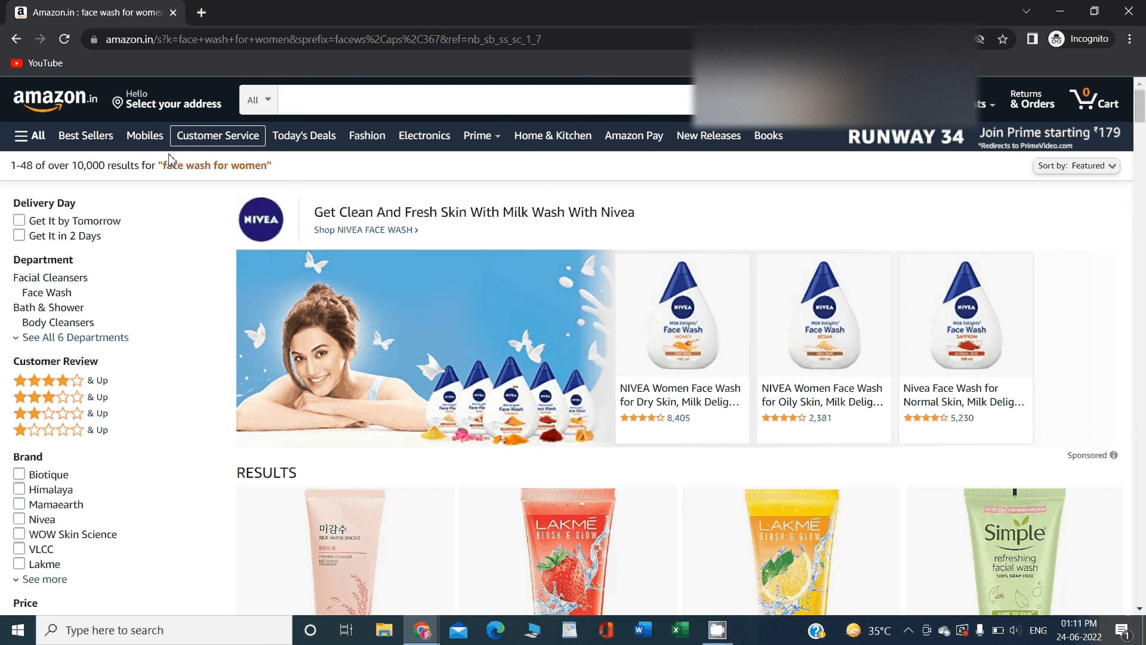
{"action": "left_click_drag", "start_coordinate": [168, 156], "coordinate": [269, 165]}
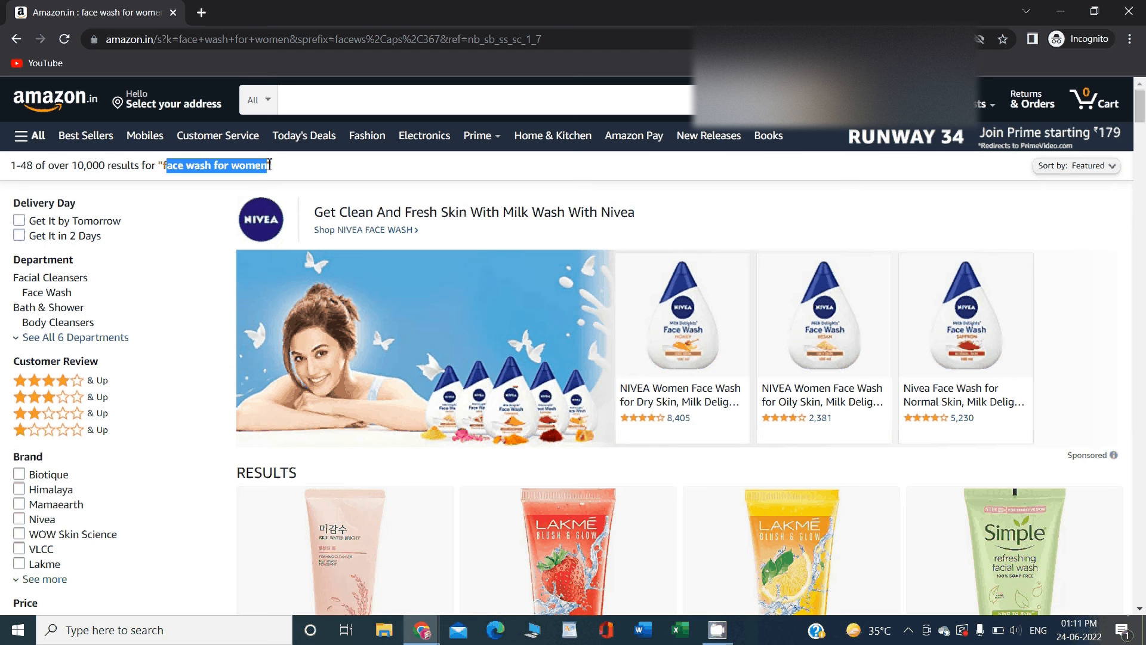
{"action": "left_click", "coordinate": [152, 254]}
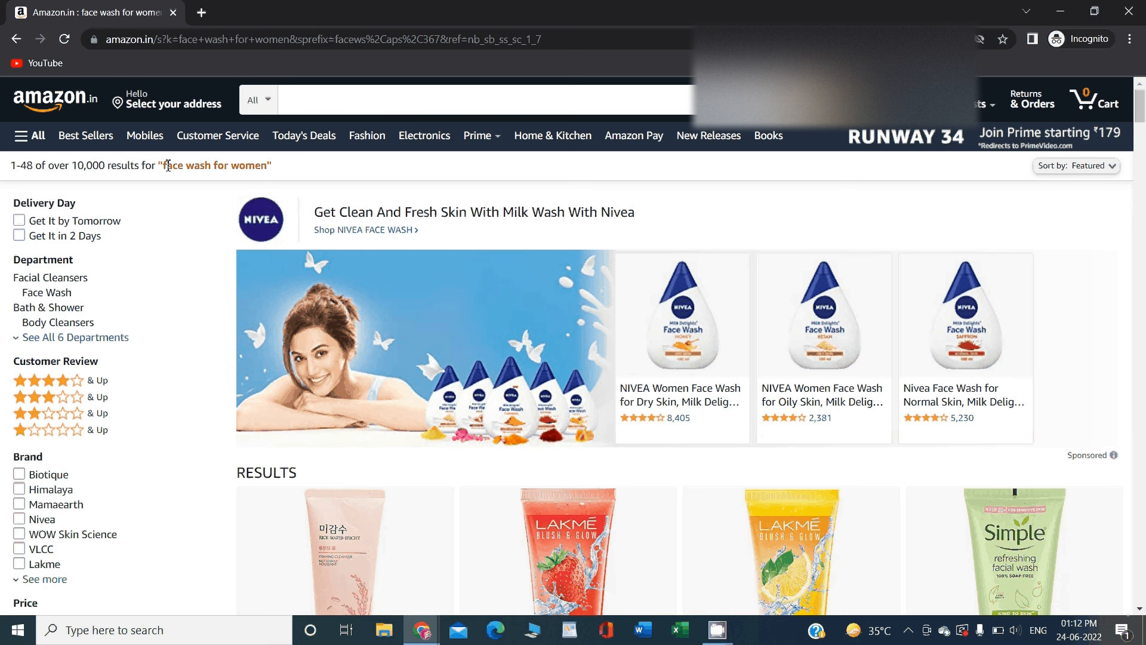
{"action": "left_click_drag", "start_coordinate": [168, 166], "coordinate": [273, 166]}
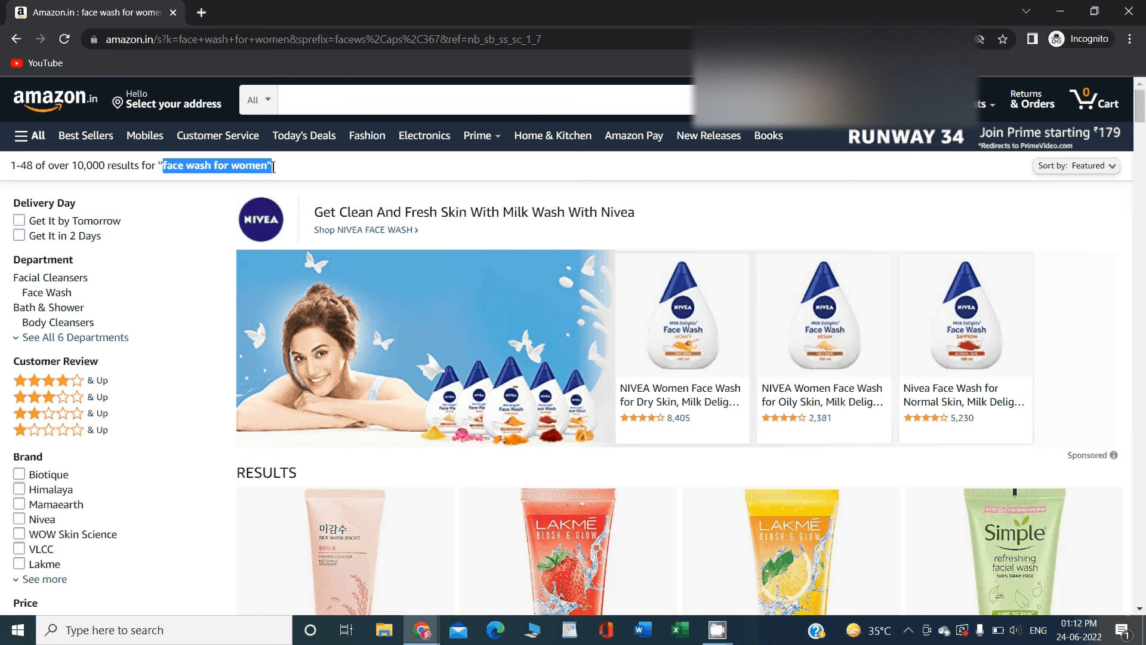
{"action": "left_click", "coordinate": [174, 185]}
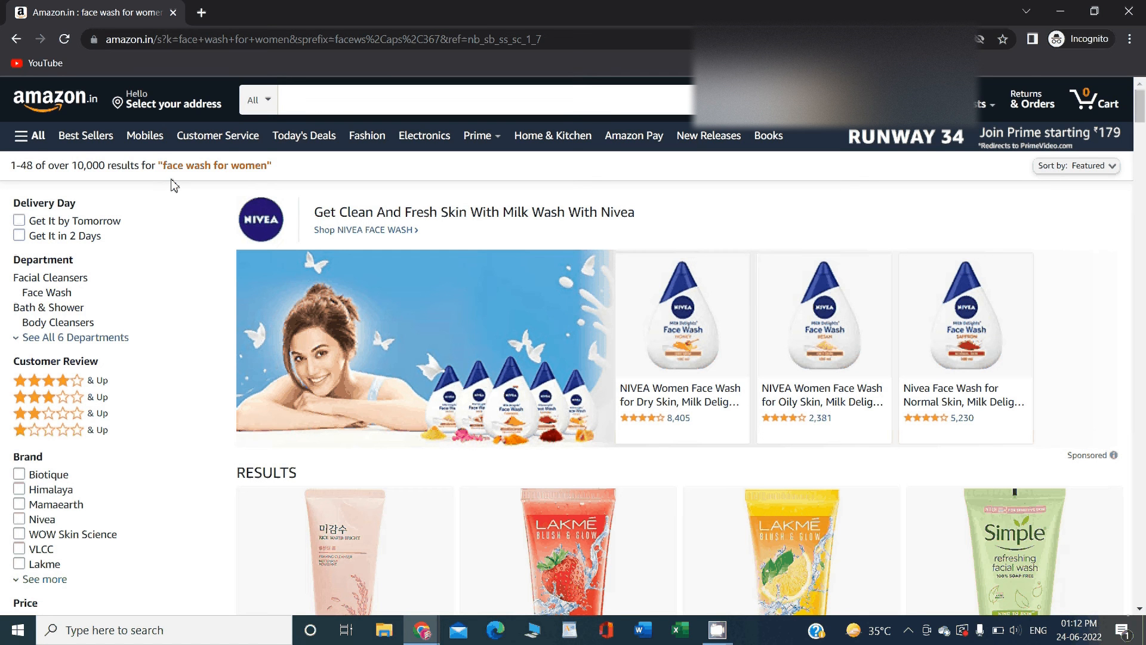
{"action": "left_click_drag", "start_coordinate": [164, 165], "coordinate": [269, 165]}
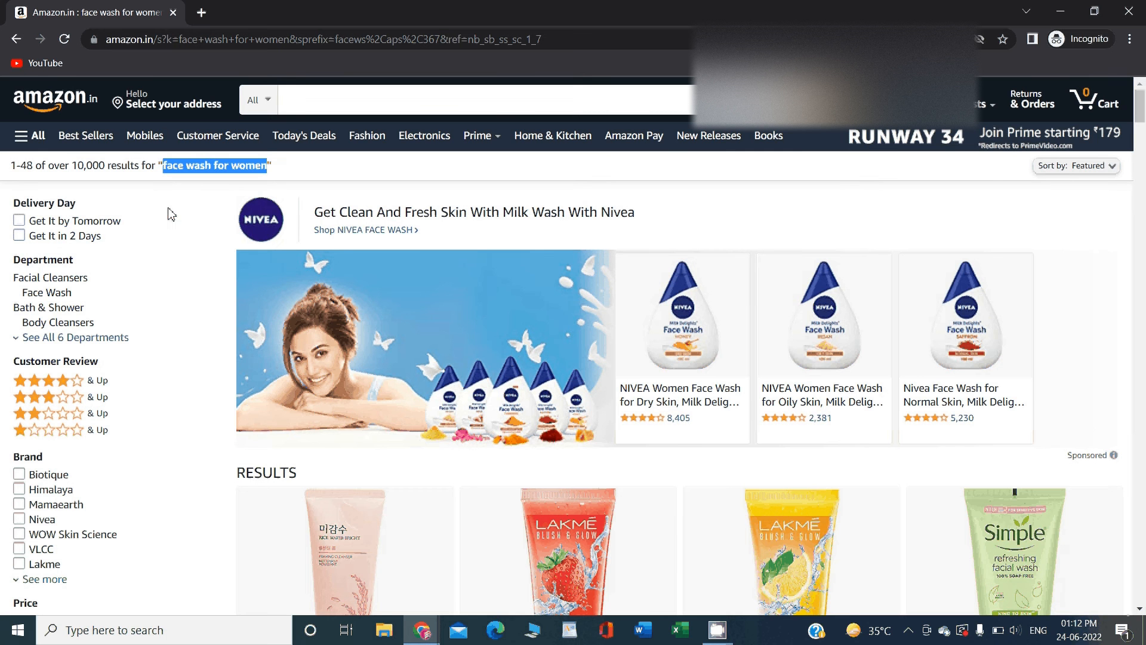
{"action": "left_click", "coordinate": [167, 171]}
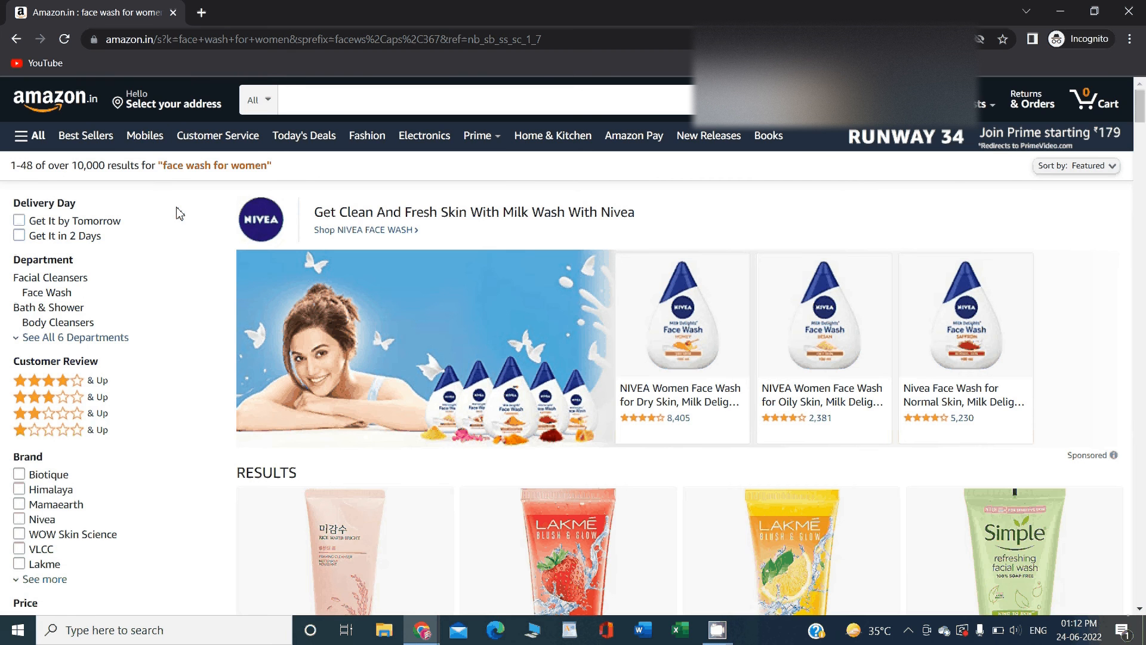
- Compare the first row of sponsored face wash results and examine the coupon badge on the Simple facial wash
{"action": "scroll", "coordinate": [261, 252], "scroll_direction": "down", "scroll_amount": 5}
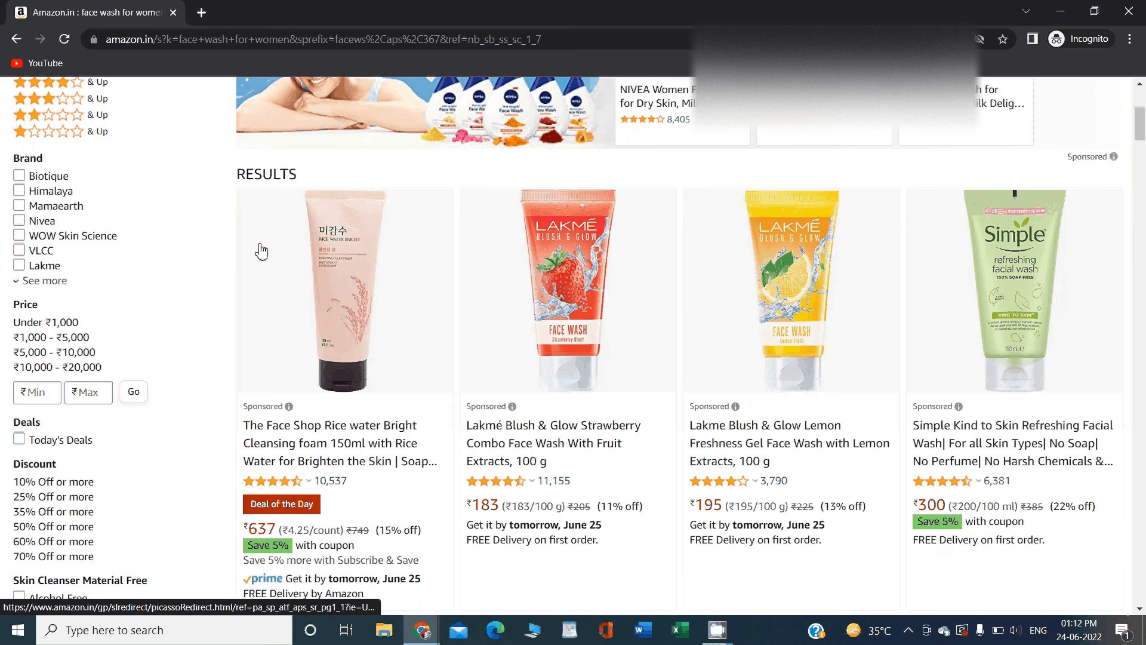
{"action": "scroll", "coordinate": [261, 251], "scroll_direction": "down", "scroll_amount": 1}
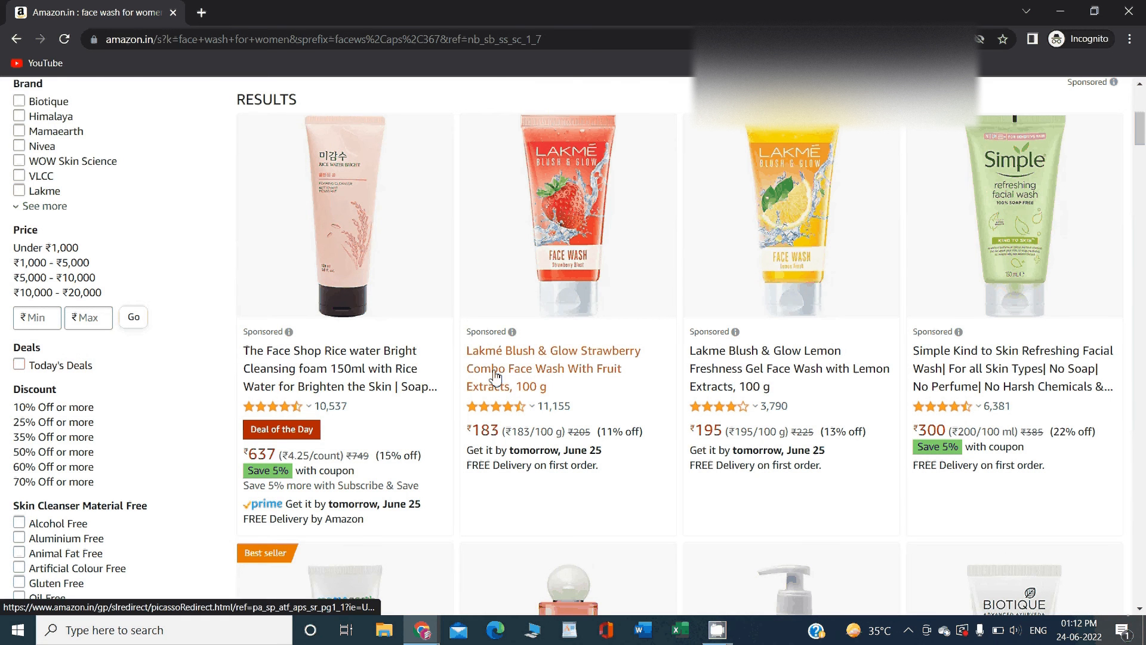
{"action": "left_click_drag", "start_coordinate": [458, 353], "coordinate": [474, 352]}
{"action": "left_click", "coordinate": [188, 238]}
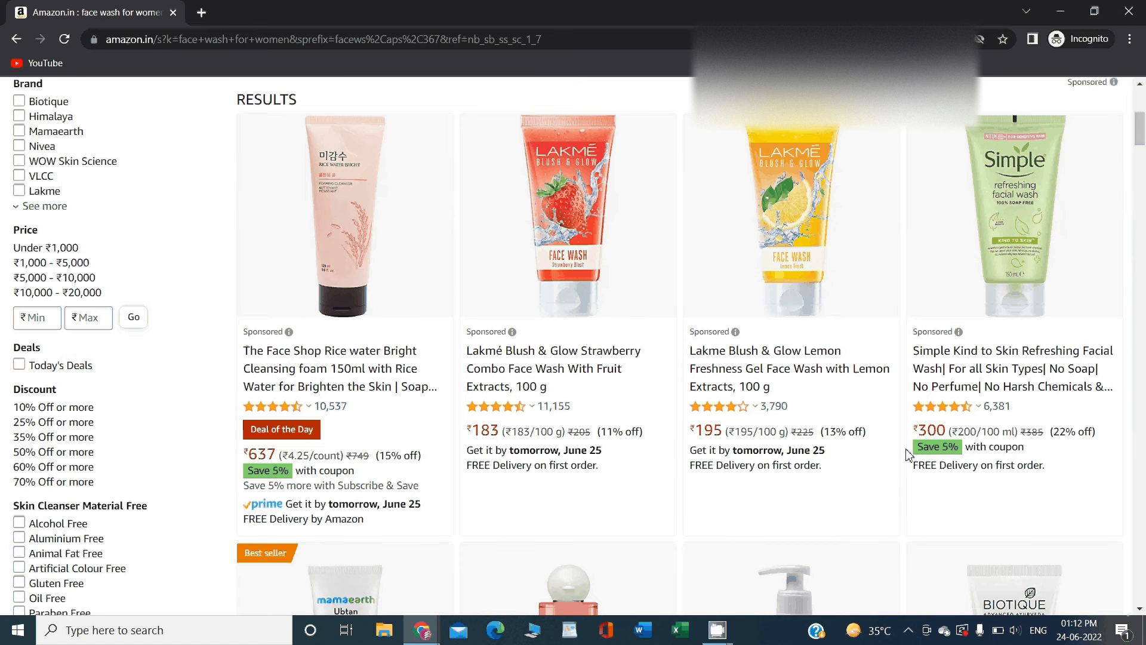
{"action": "left_click_drag", "start_coordinate": [906, 451], "coordinate": [959, 449]}
{"action": "left_click", "coordinate": [186, 391]}
{"action": "left_click_drag", "start_coordinate": [914, 447], "coordinate": [958, 453]}
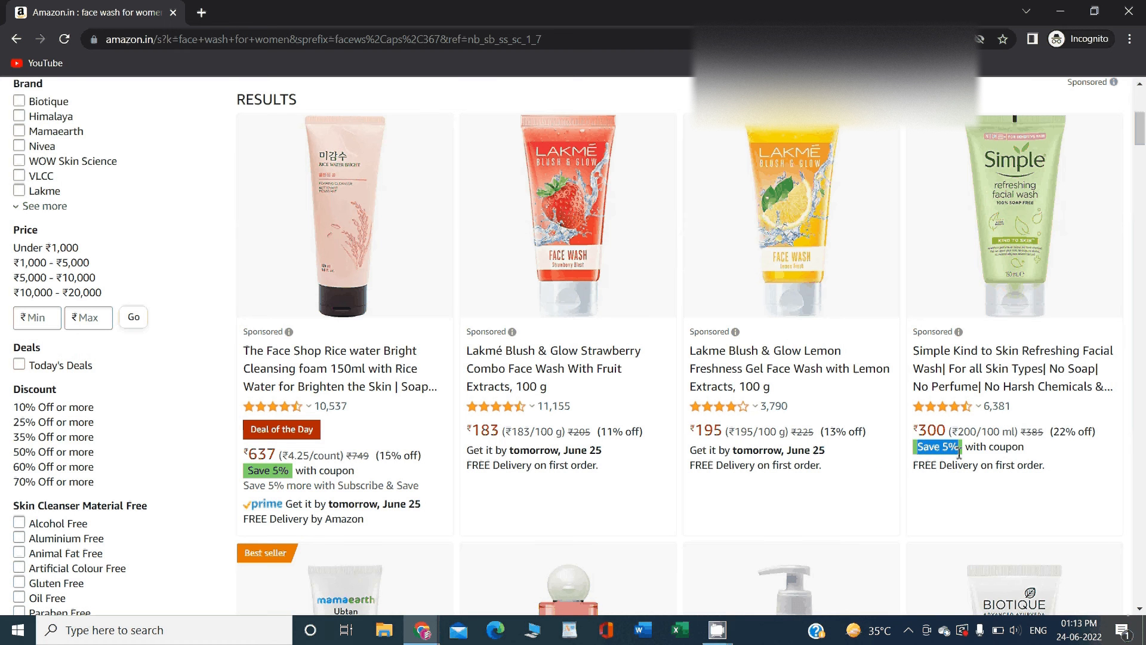
{"action": "left_click", "coordinate": [178, 399]}
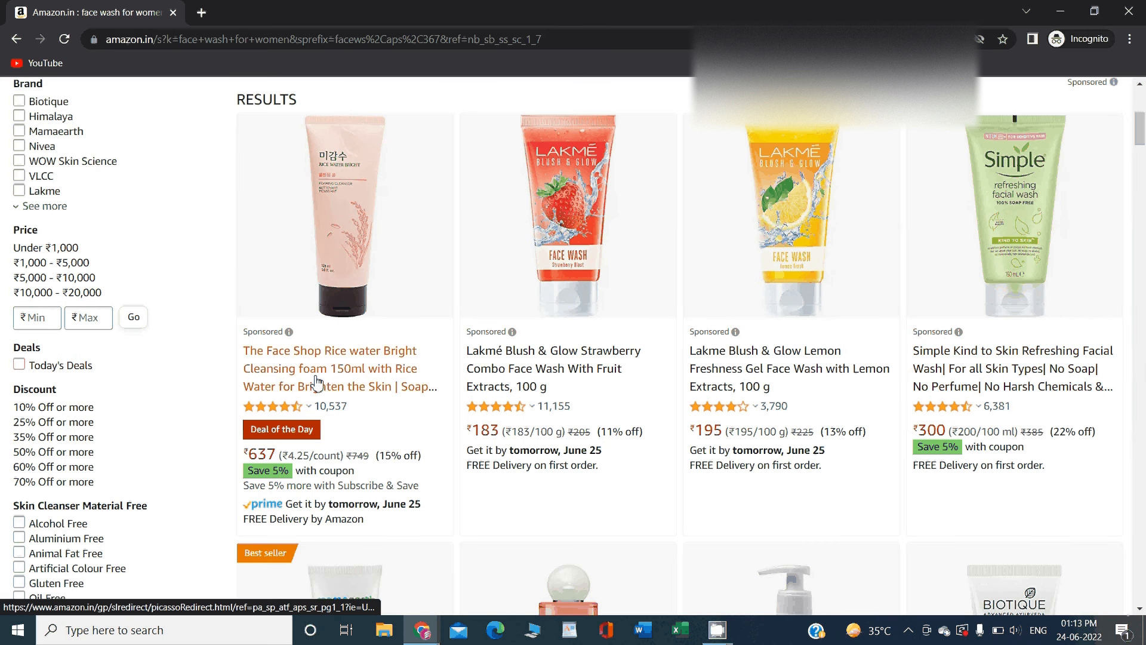
- Examine the Deal of the Day label and coupon badge on The Face Shop cleansing foam against the neighbouring results
{"action": "left_click_drag", "start_coordinate": [245, 429], "coordinate": [308, 425]}
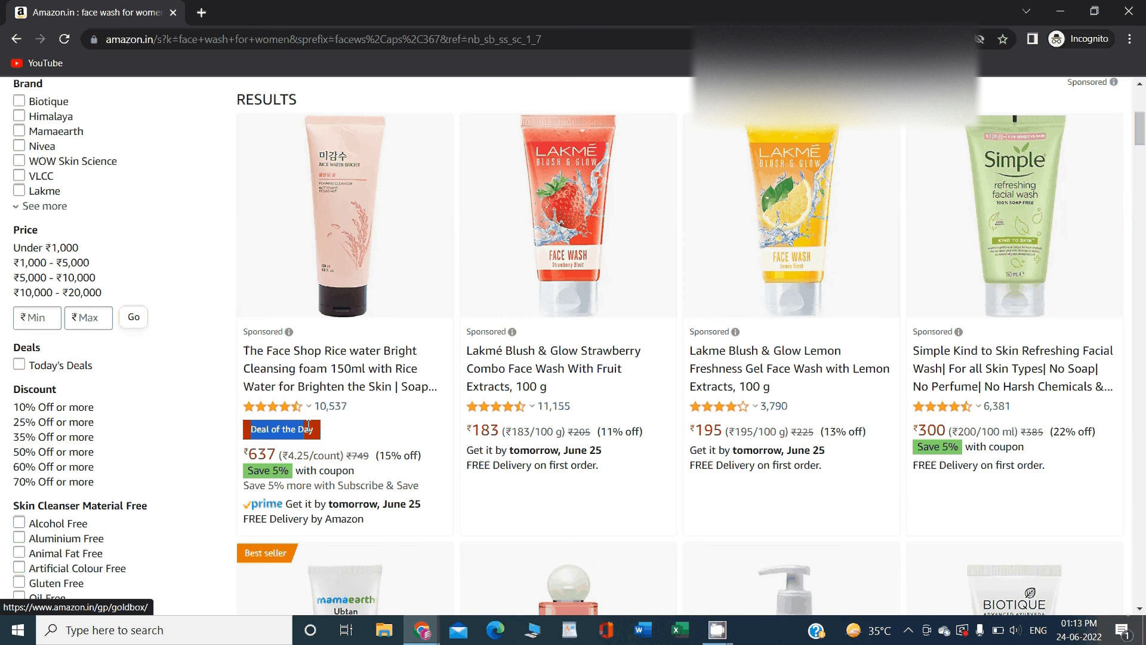
{"action": "left_click", "coordinate": [187, 424]}
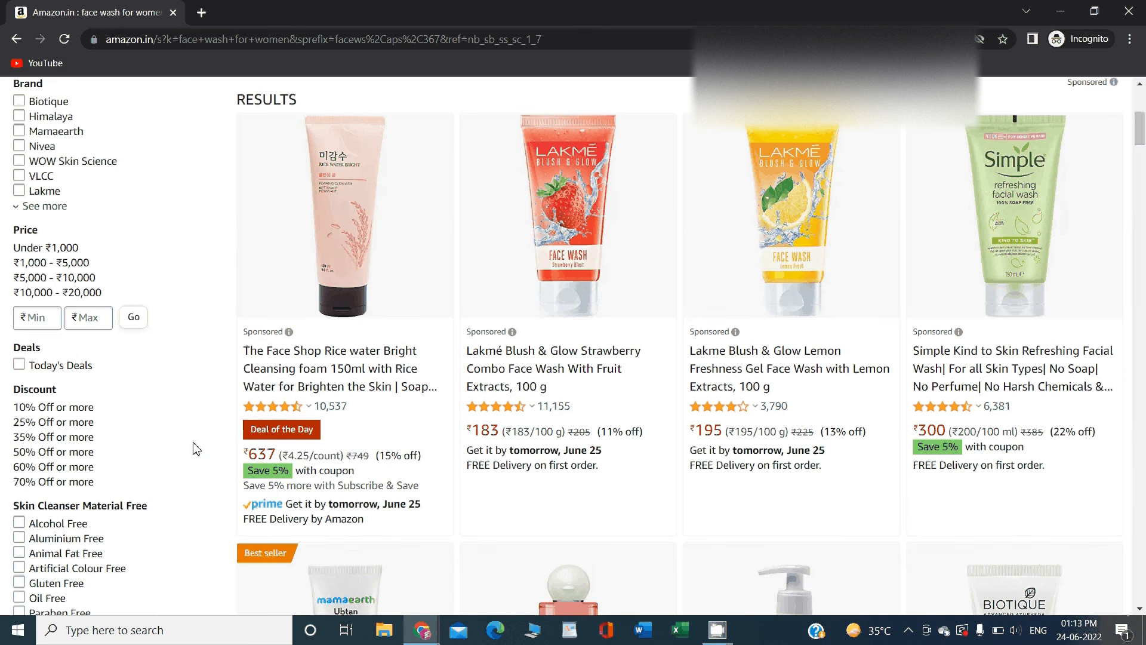
{"action": "scroll", "coordinate": [193, 449], "scroll_direction": "down", "scroll_amount": 1}
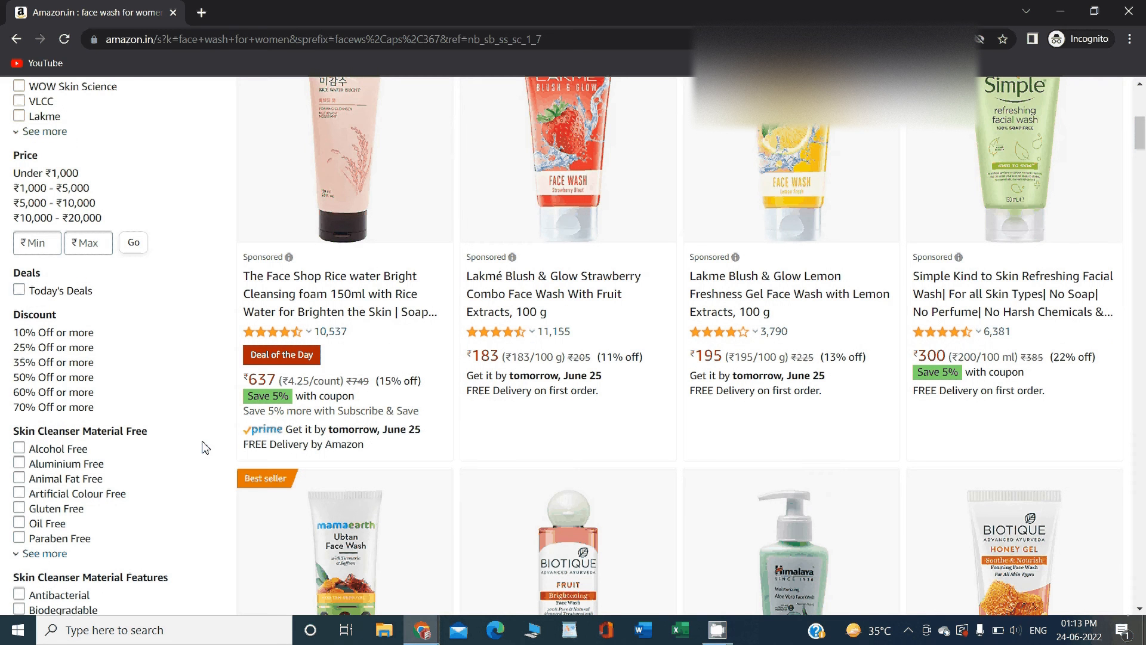
{"action": "left_click_drag", "start_coordinate": [238, 400], "coordinate": [281, 399]}
{"action": "left_click", "coordinate": [225, 386]}
{"action": "scroll", "coordinate": [800, 345], "scroll_direction": "up", "scroll_amount": 1}
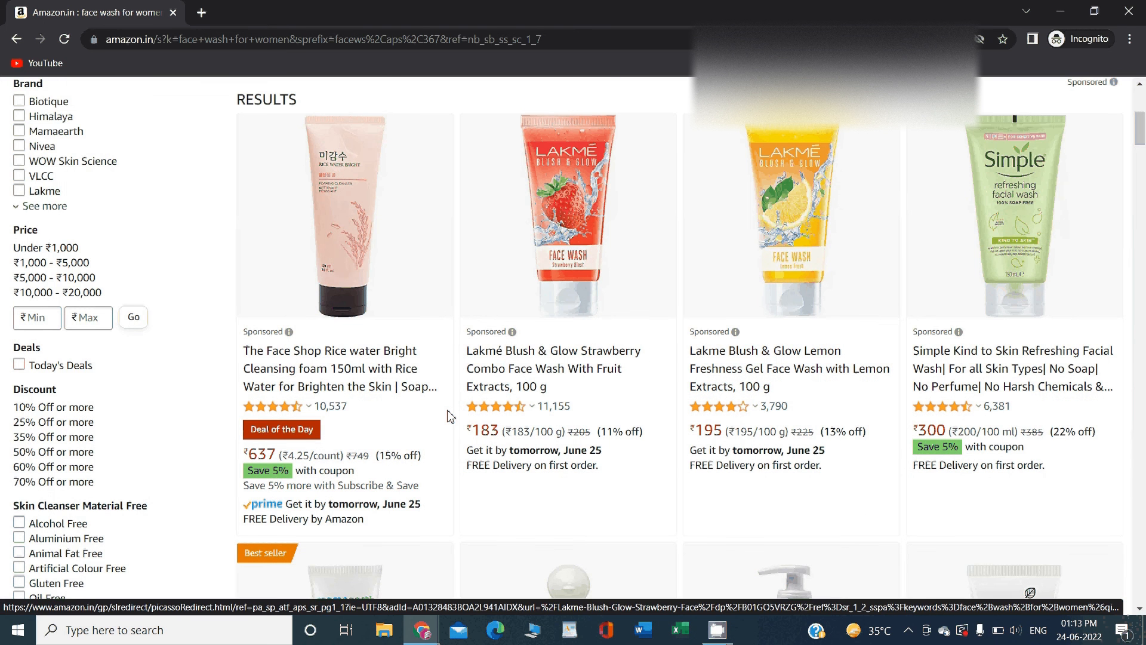
{"action": "scroll", "coordinate": [677, 413], "scroll_direction": "down", "scroll_amount": 1}
{"action": "scroll", "coordinate": [676, 413], "scroll_direction": "up", "scroll_amount": 1}
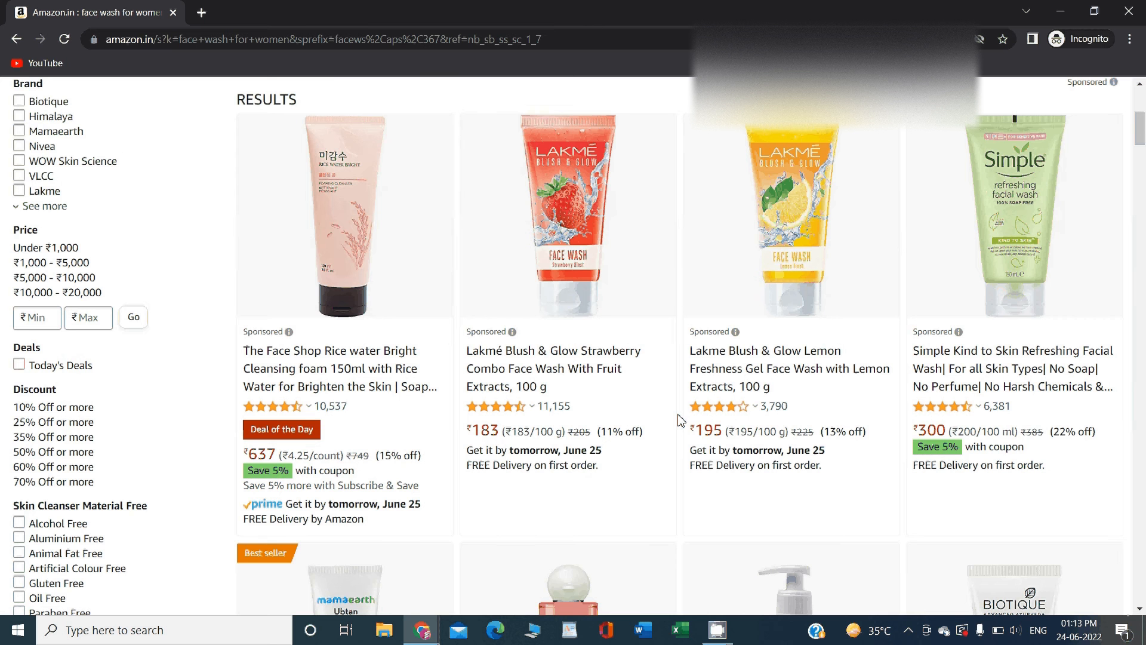
{"action": "scroll", "coordinate": [577, 445], "scroll_direction": "up", "scroll_amount": 3}
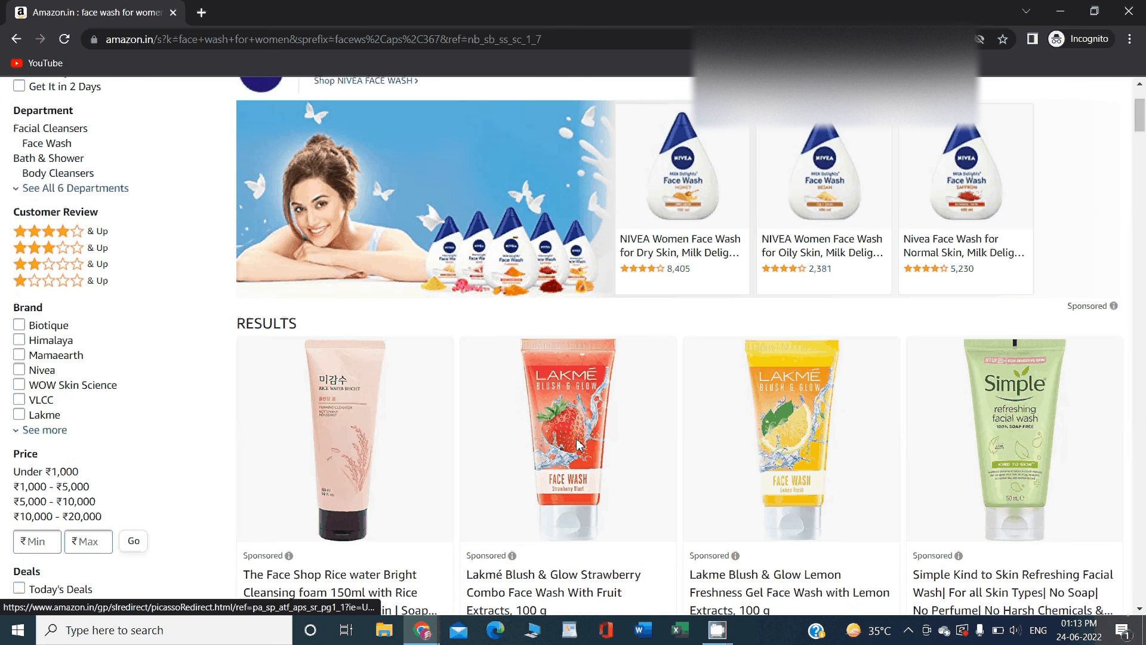
{"action": "scroll", "coordinate": [578, 444], "scroll_direction": "down", "scroll_amount": 3}
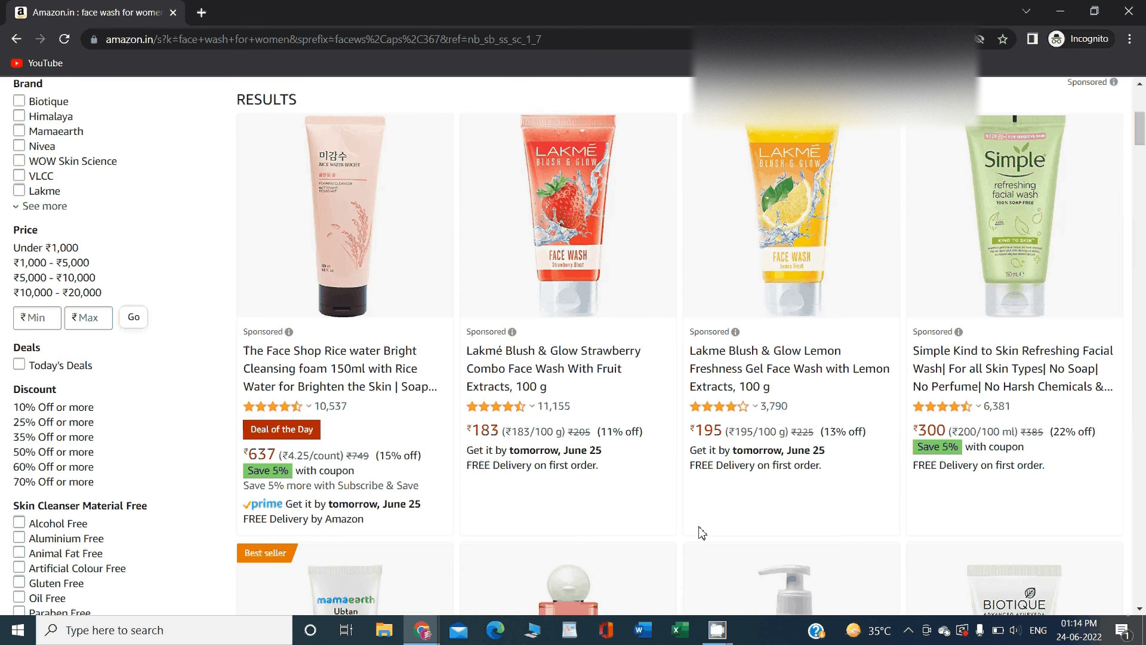
- Open The Face Shop Rice water Bright Cleansing foam listing and locate its ASIN in the page address and product details
{"action": "left_click", "coordinate": [353, 381]}
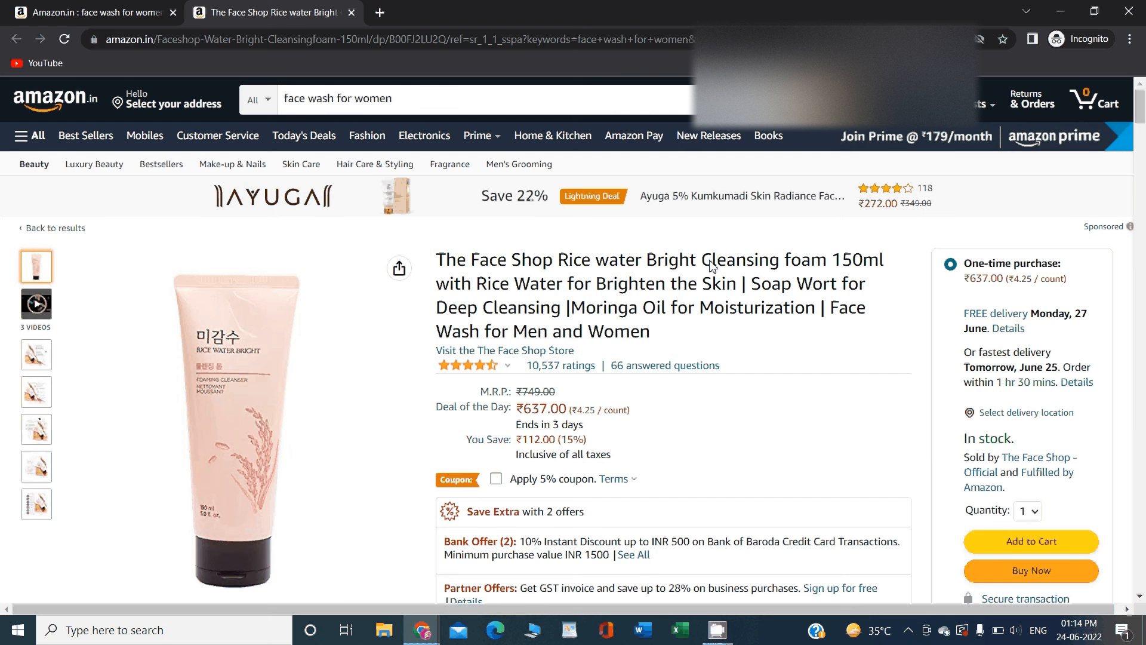
{"action": "left_click_drag", "start_coordinate": [390, 39], "coordinate": [447, 41]}
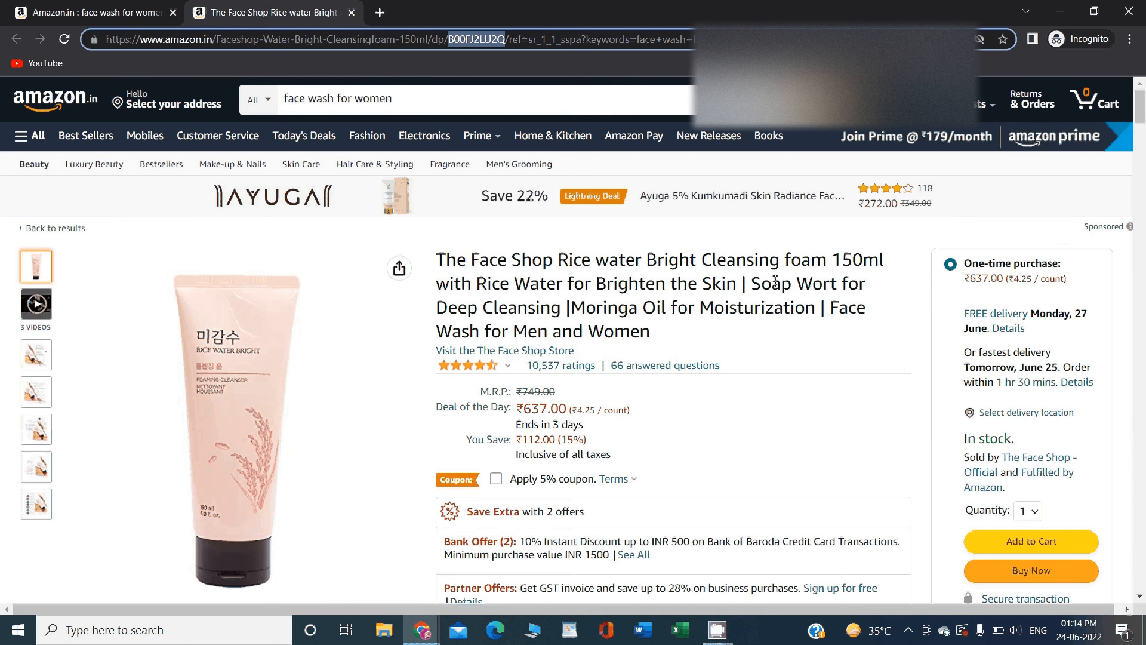
{"action": "key", "text": "ctrl+f"}
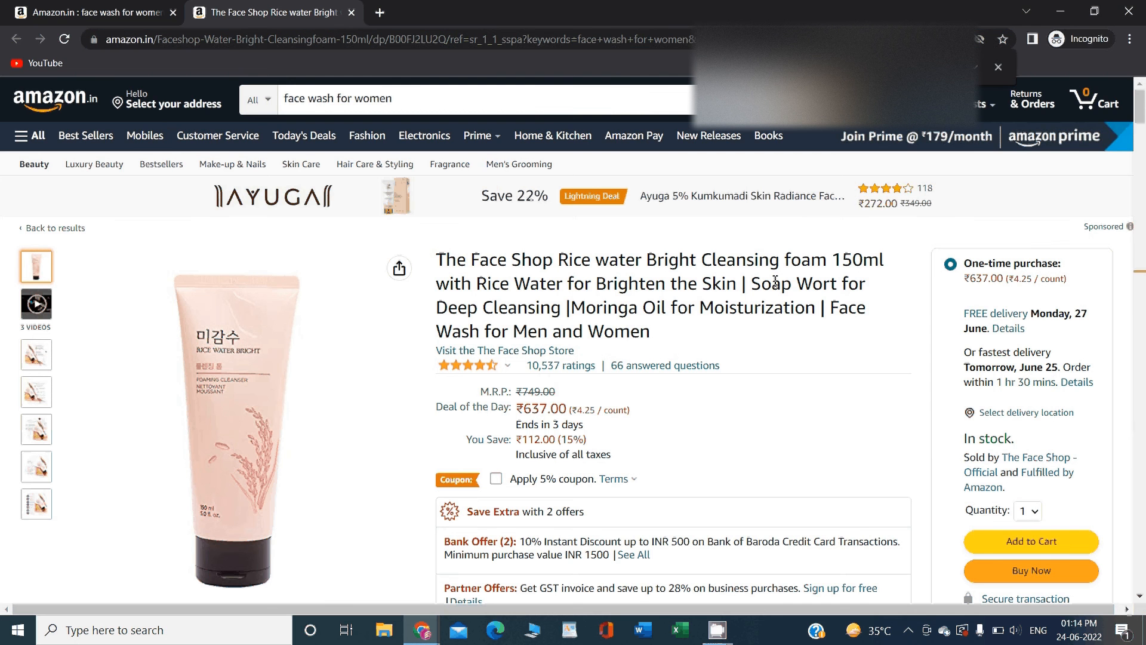
{"action": "type", "text": "a"}
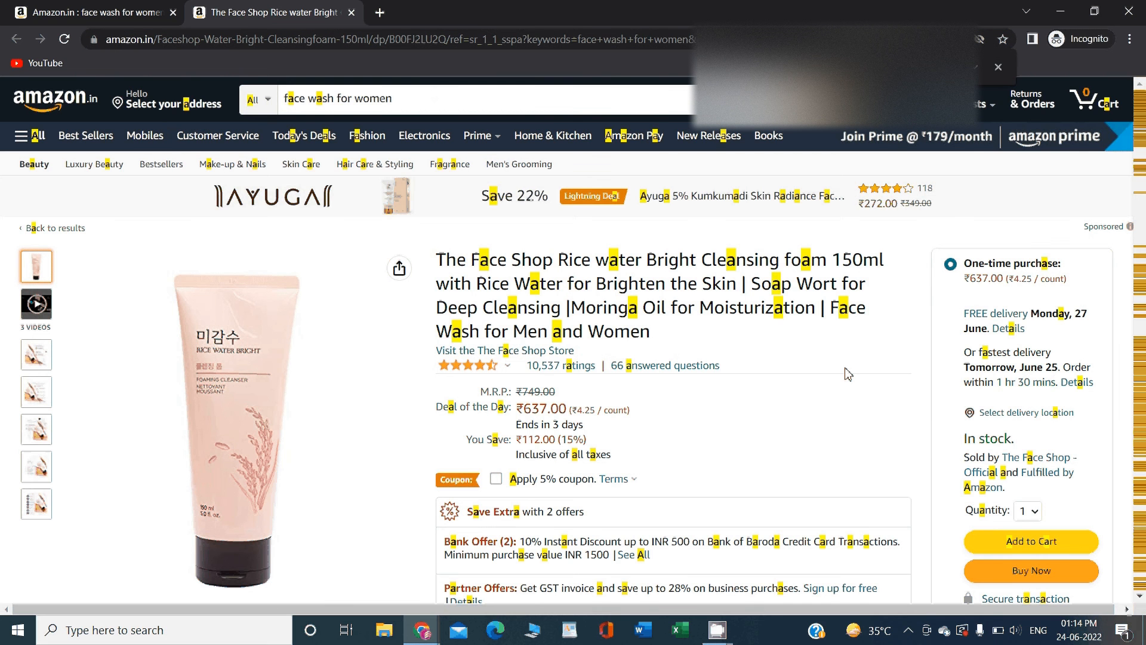
{"action": "scroll", "coordinate": [848, 374], "scroll_direction": "down", "scroll_amount": 5}
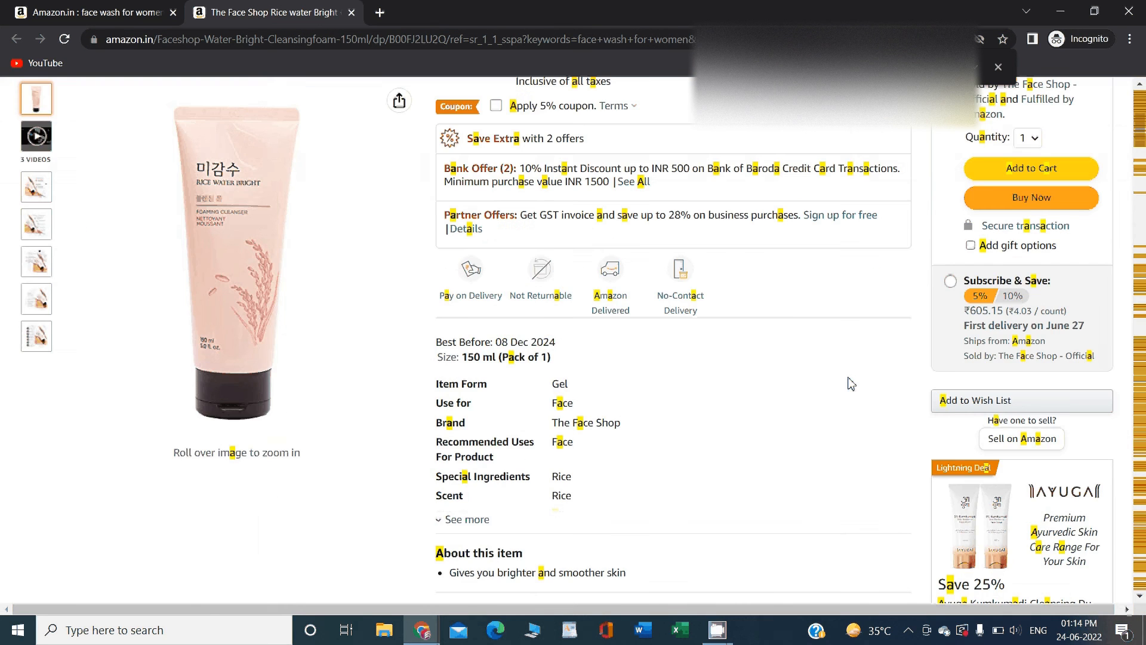
{"action": "scroll", "coordinate": [851, 384], "scroll_direction": "up", "scroll_amount": 5}
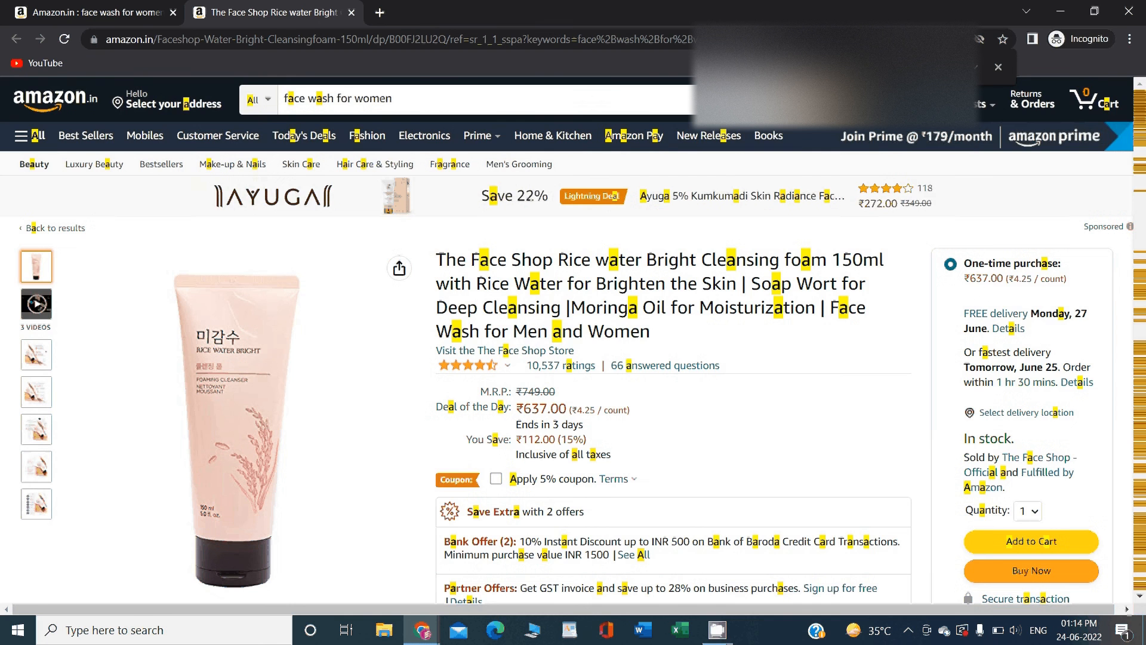
{"action": "type", "text": "sin"}
{"action": "left_click_drag", "start_coordinate": [72, 339], "coordinate": [245, 336]}
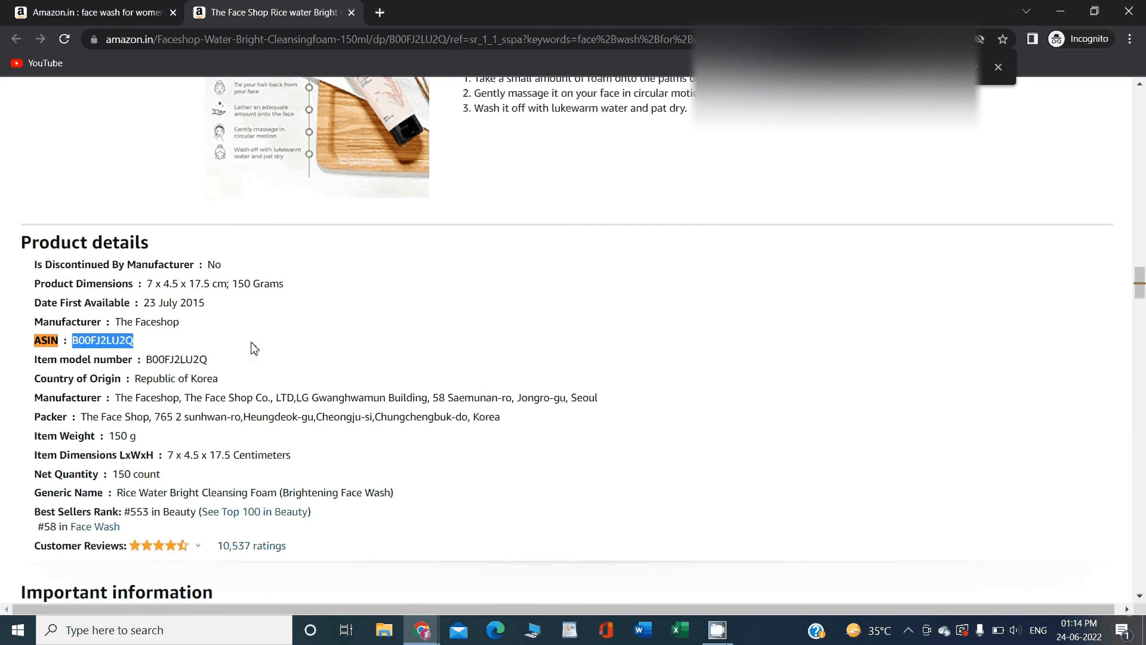
{"action": "scroll", "coordinate": [473, 347], "scroll_direction": "up", "scroll_amount": 2}
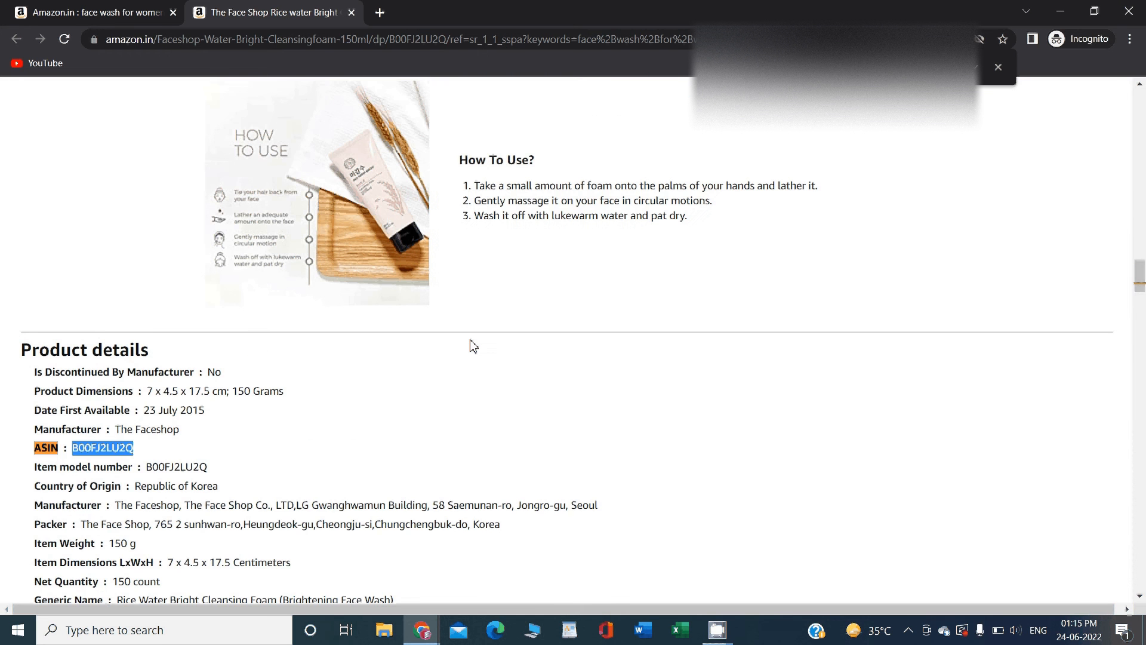
{"action": "scroll", "coordinate": [721, 270], "scroll_direction": "up", "scroll_amount": 20}
{"action": "scroll", "coordinate": [721, 270], "scroll_direction": "up", "scroll_amount": 5}
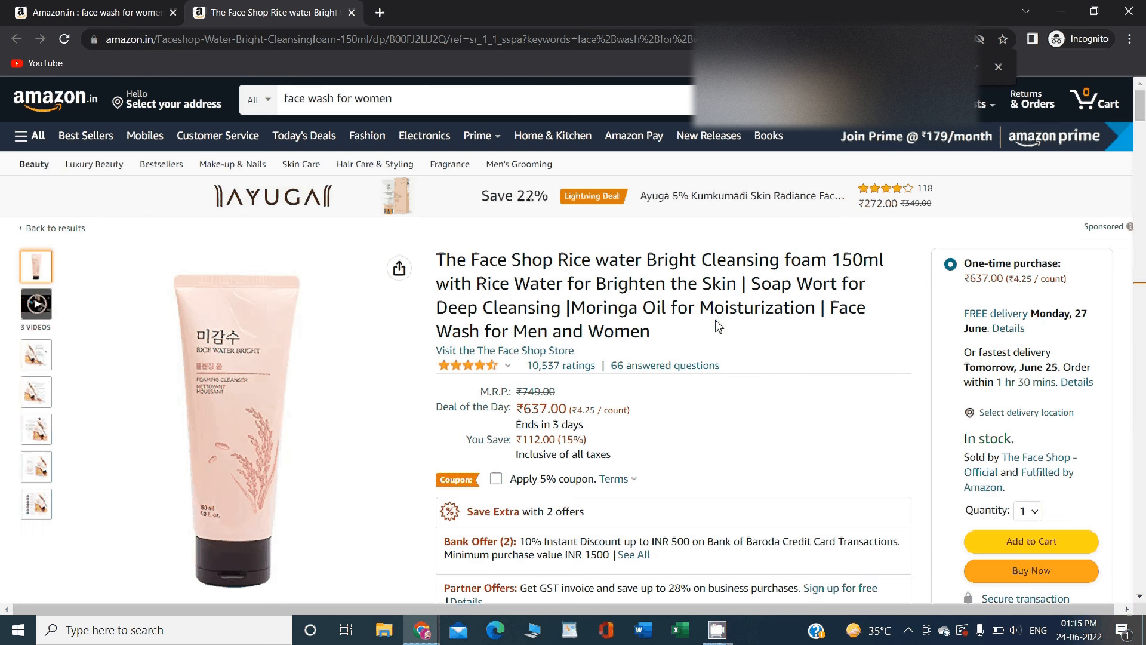
- Switch back to the Seller Central window, go to Coupons and start creating a new coupon
{"action": "left_click", "coordinate": [424, 634]}
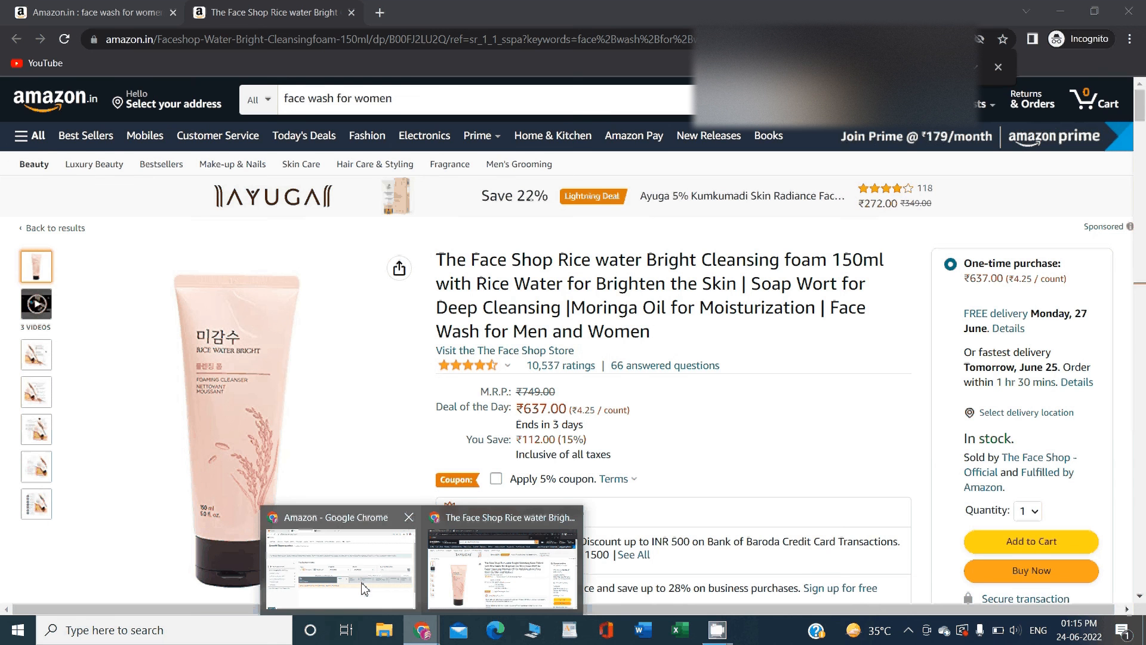
{"action": "left_click", "coordinate": [365, 589]}
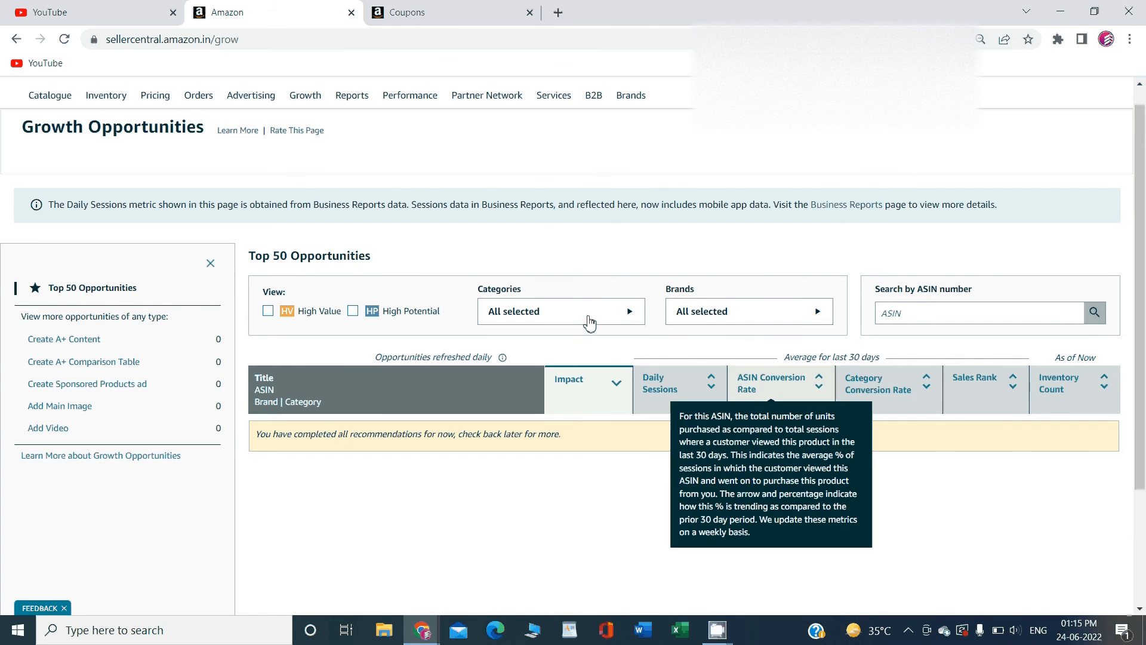
{"action": "mouse_move", "coordinate": [246, 107]}
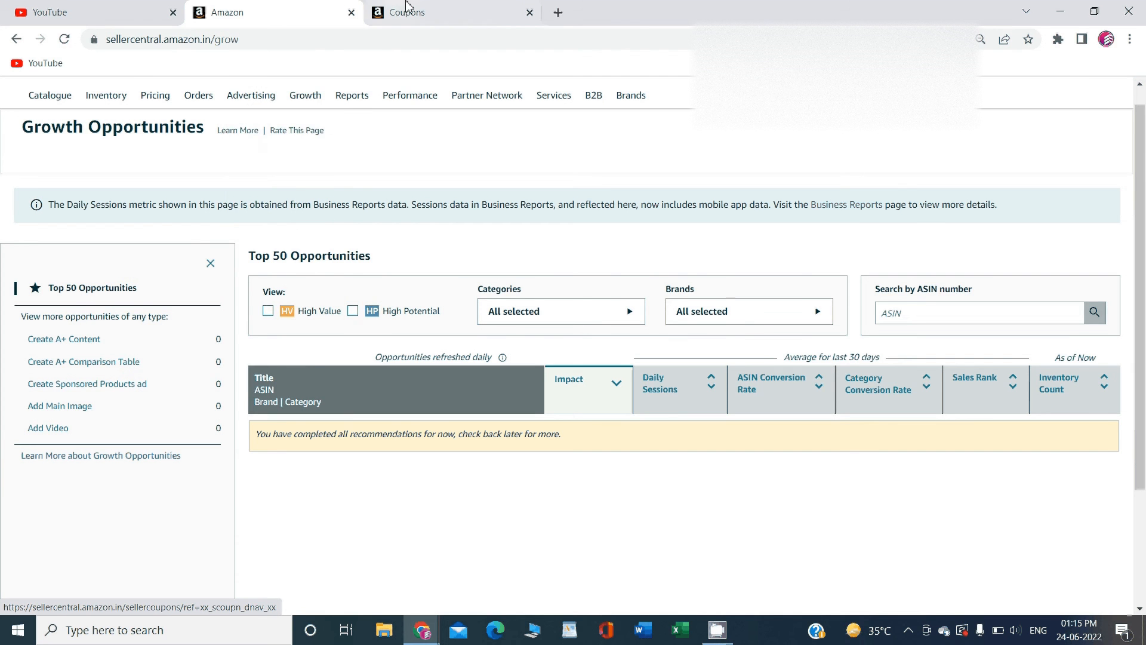
{"action": "left_click", "coordinate": [425, 12]}
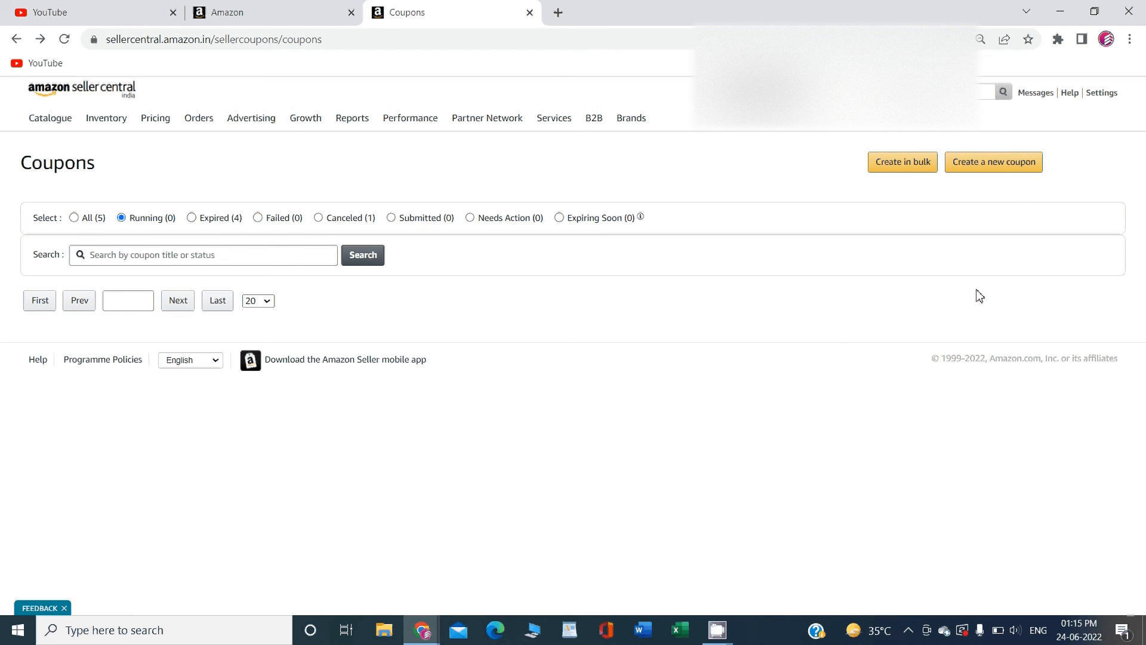
{"action": "left_click", "coordinate": [995, 169]}
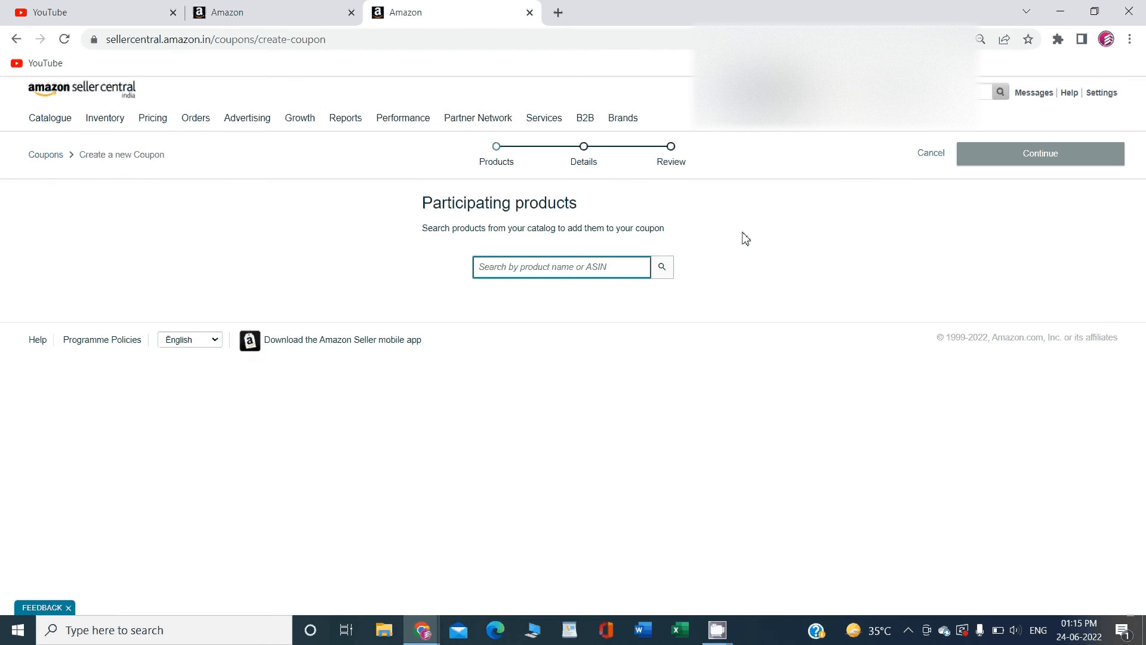
{"action": "left_click_drag", "start_coordinate": [420, 204], "coordinate": [577, 205]}
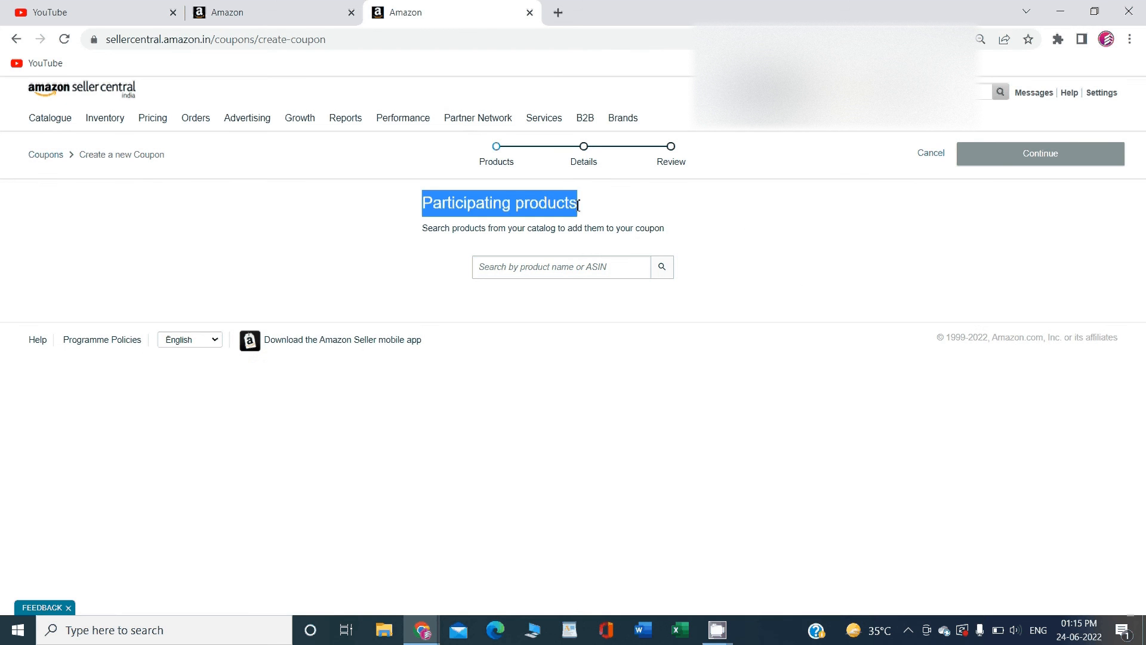
- Search the catalog for the participating product with ASIN B00FJ2LU2Q
{"action": "left_click", "coordinate": [597, 265]}
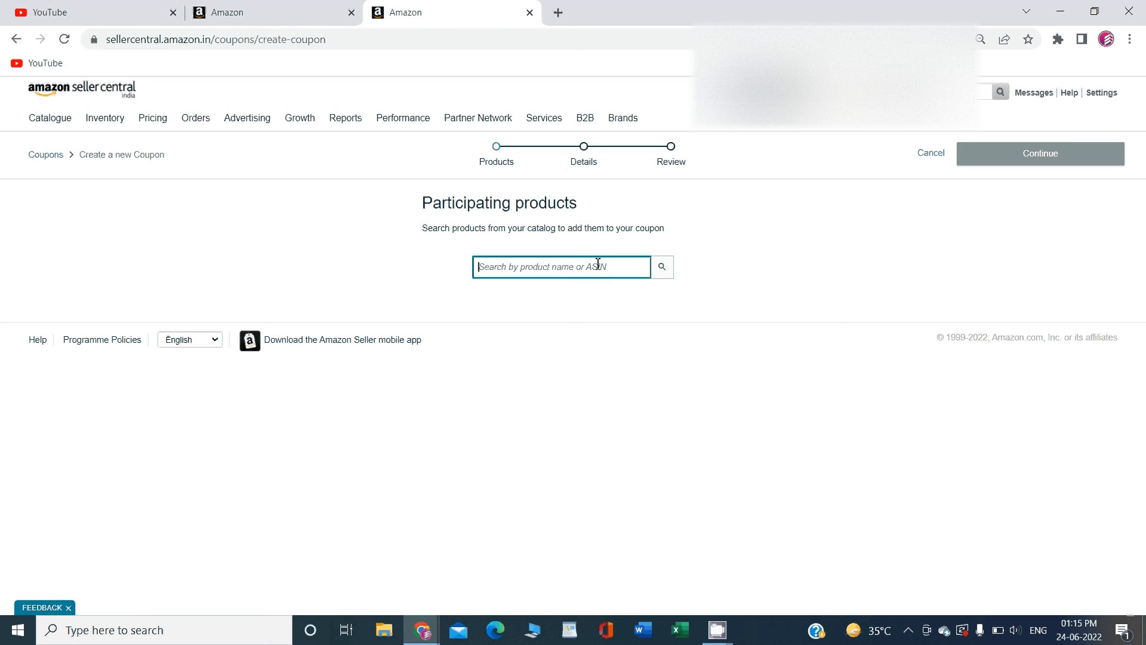
{"action": "type", "text": "v"}
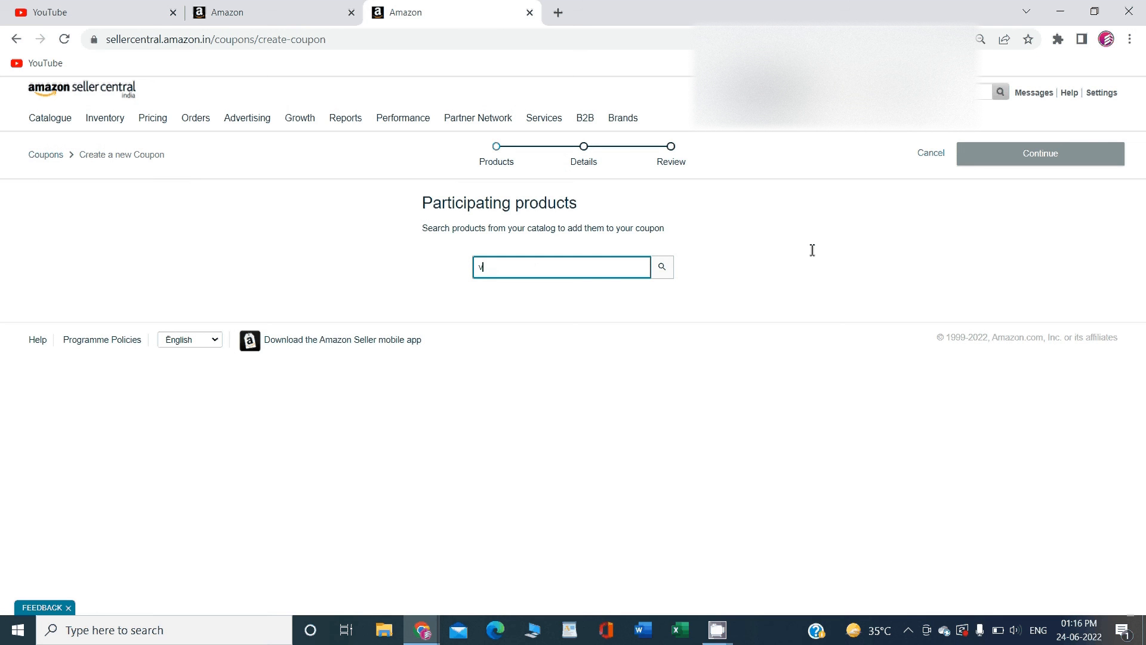
{"action": "key", "text": "BackSpace"}
{"action": "type", "text": "B00FJ2LU2Q"}
{"action": "left_click", "coordinate": [660, 270]}
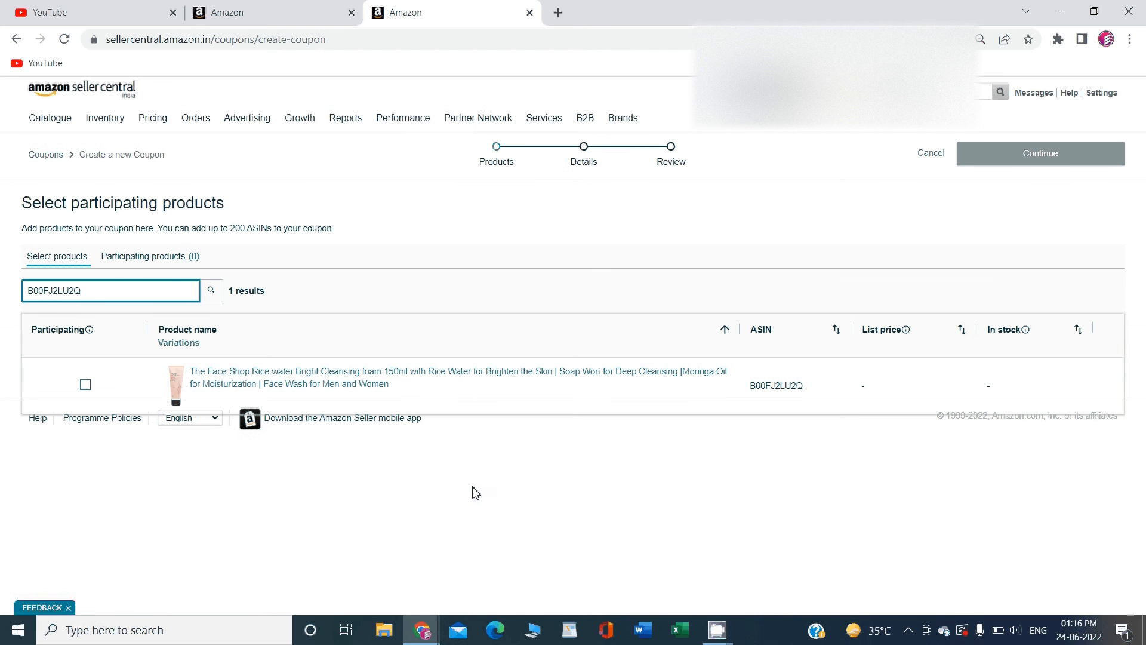
- Add The Face Shop Rice water Bright Cleansing foam to the coupon and continue to the coupon details
{"action": "key", "text": "ctrl+f"}
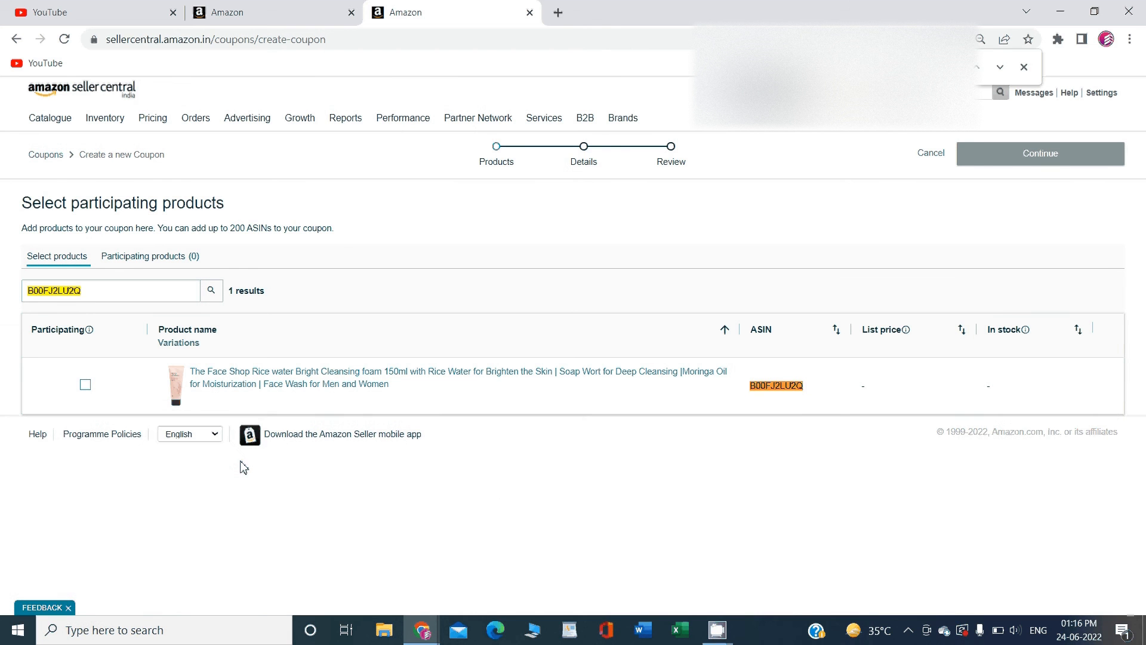
{"action": "left_click", "coordinate": [86, 386]}
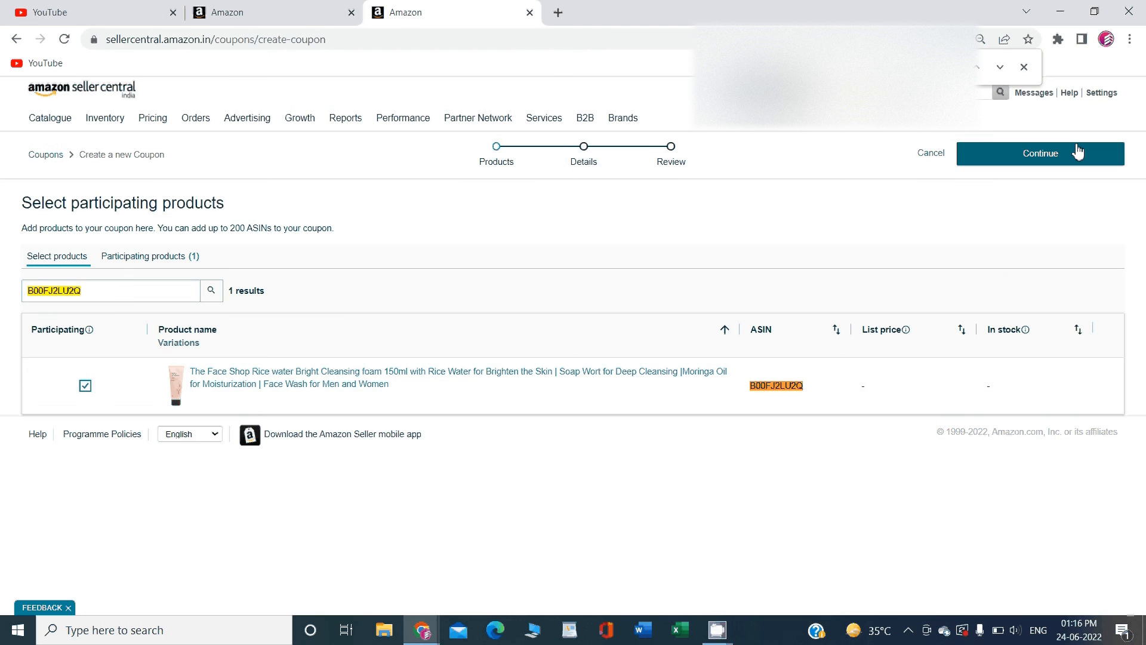
{"action": "left_click", "coordinate": [1043, 156]}
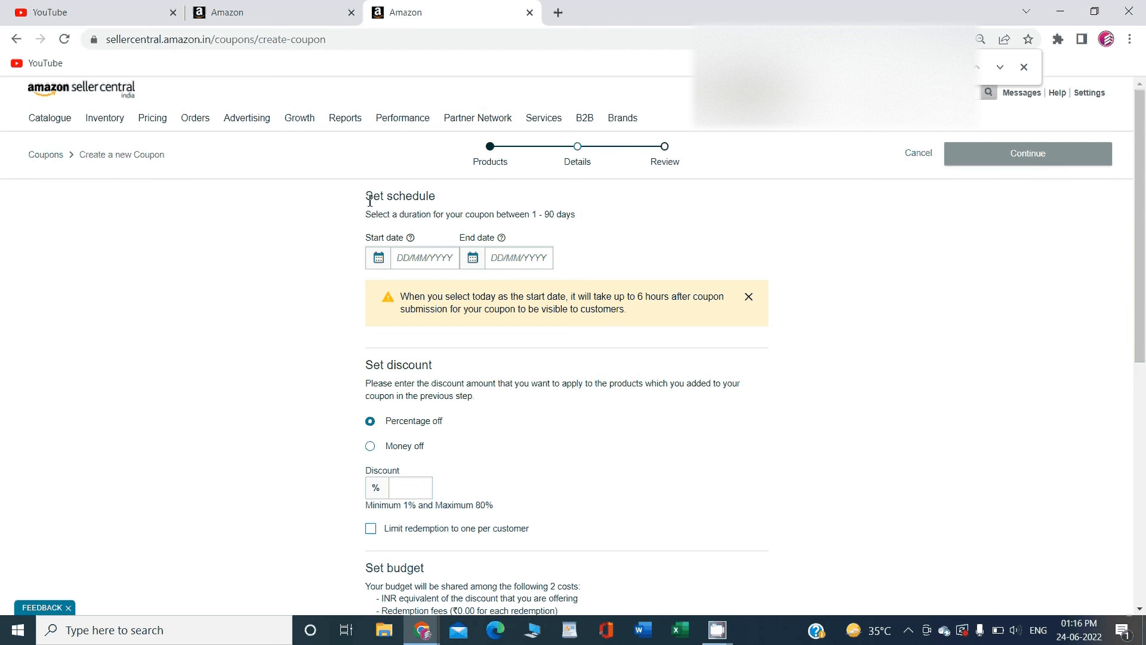
- Schedule the coupon to start on 24/06/2022 and end on 30/06/2022
{"action": "left_click_drag", "start_coordinate": [369, 201], "coordinate": [435, 195]}
{"action": "left_click", "coordinate": [895, 281]}
{"action": "left_click", "coordinate": [398, 257]}
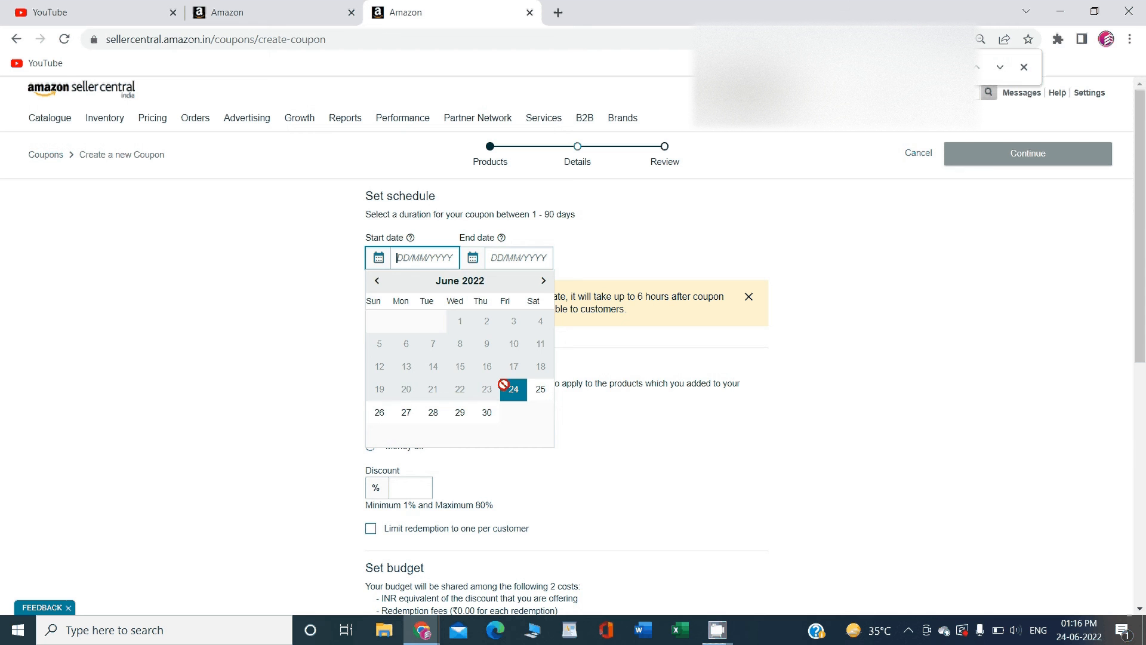
{"action": "left_click", "coordinate": [512, 388]}
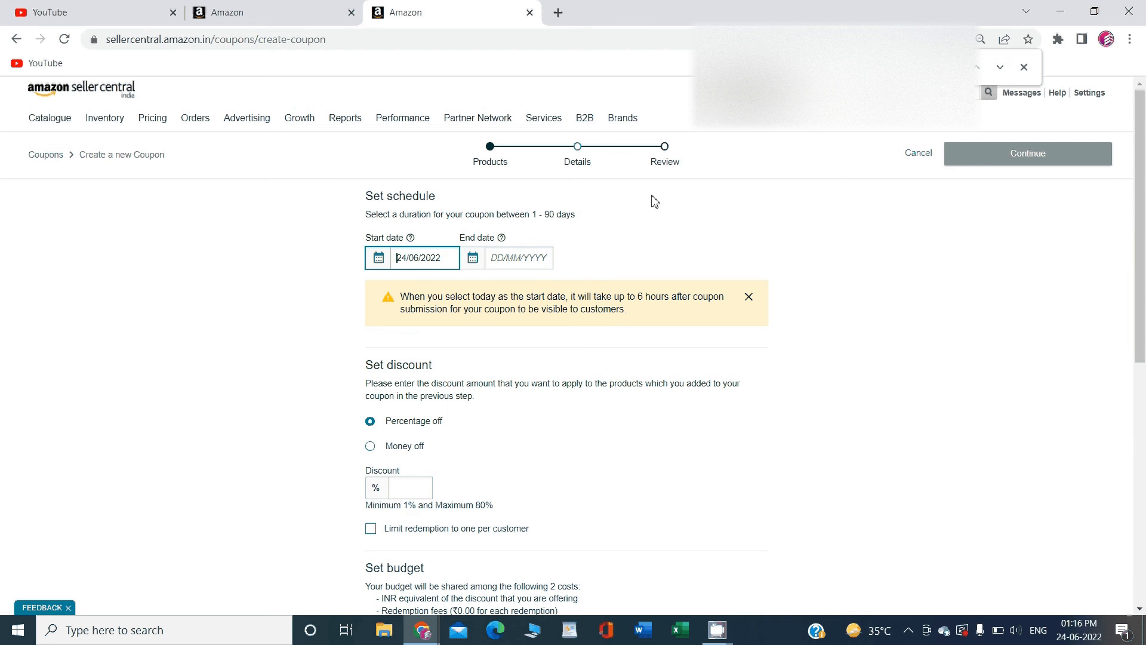
{"action": "left_click", "coordinate": [468, 259]}
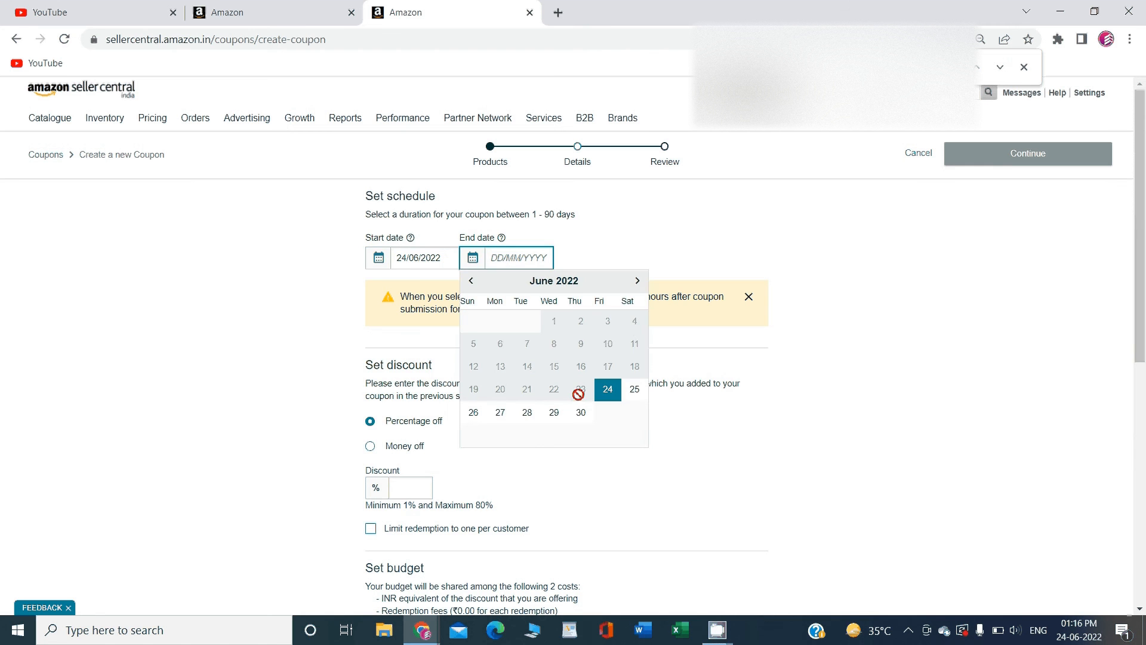
{"action": "left_click", "coordinate": [580, 419]}
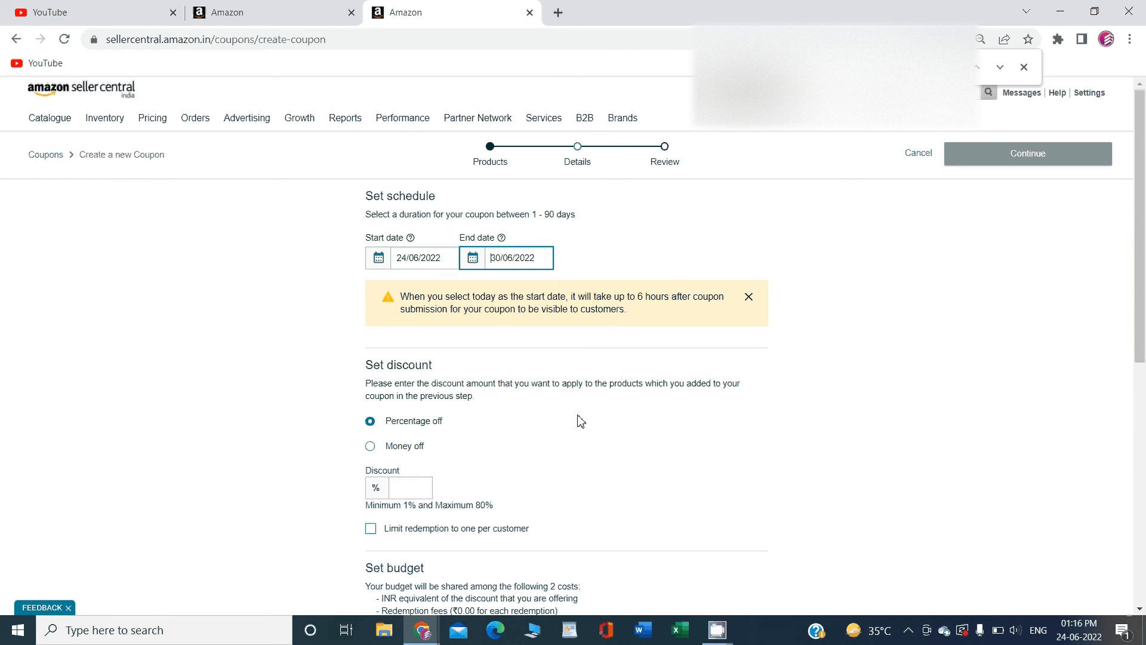
- Examine the discount settings and compare the Percentage off and Money off discount types
{"action": "scroll", "coordinate": [884, 288], "scroll_direction": "down", "scroll_amount": 2}
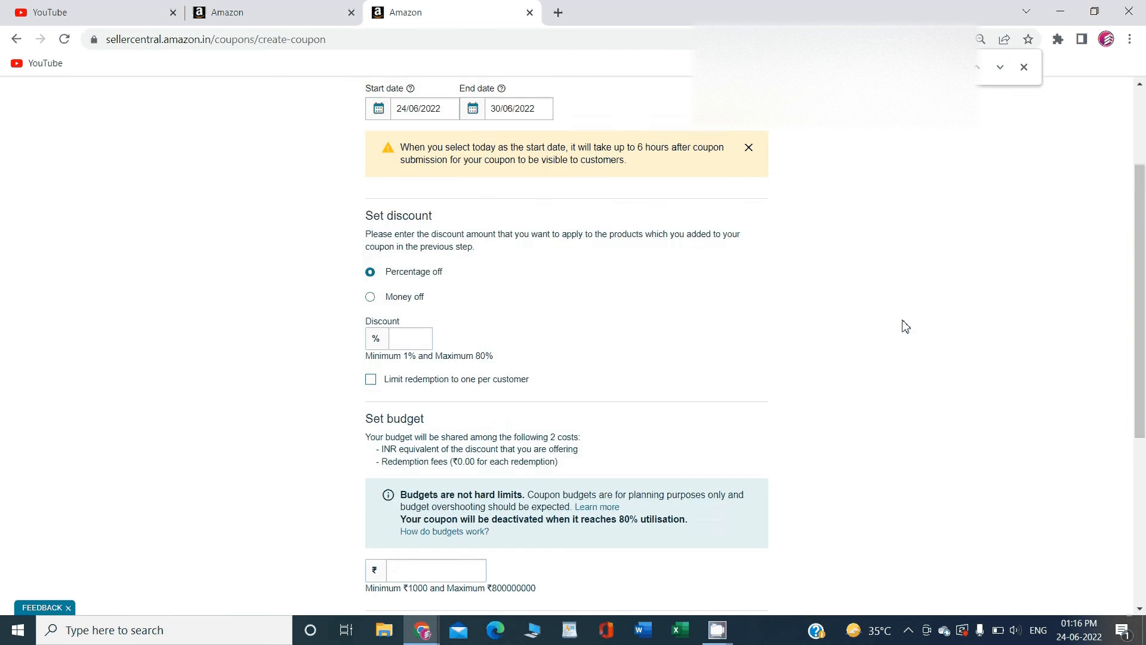
{"action": "scroll", "coordinate": [864, 330], "scroll_direction": "down", "scroll_amount": 1}
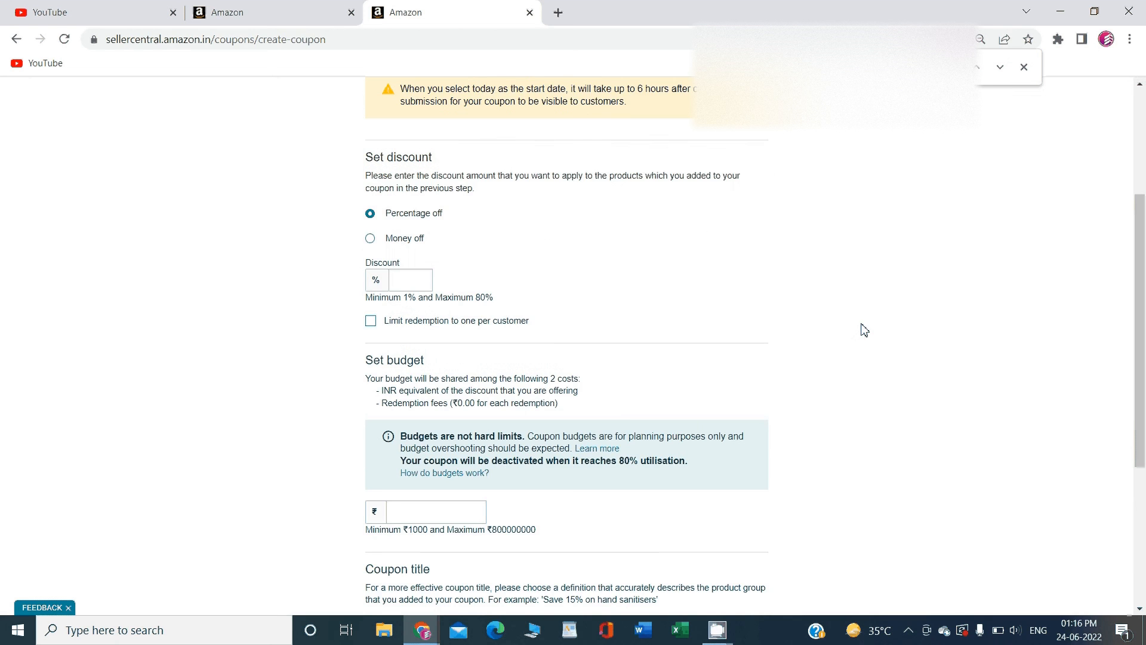
{"action": "scroll", "coordinate": [864, 330], "scroll_direction": "down", "scroll_amount": 1}
{"action": "left_click_drag", "start_coordinate": [364, 138], "coordinate": [461, 185]}
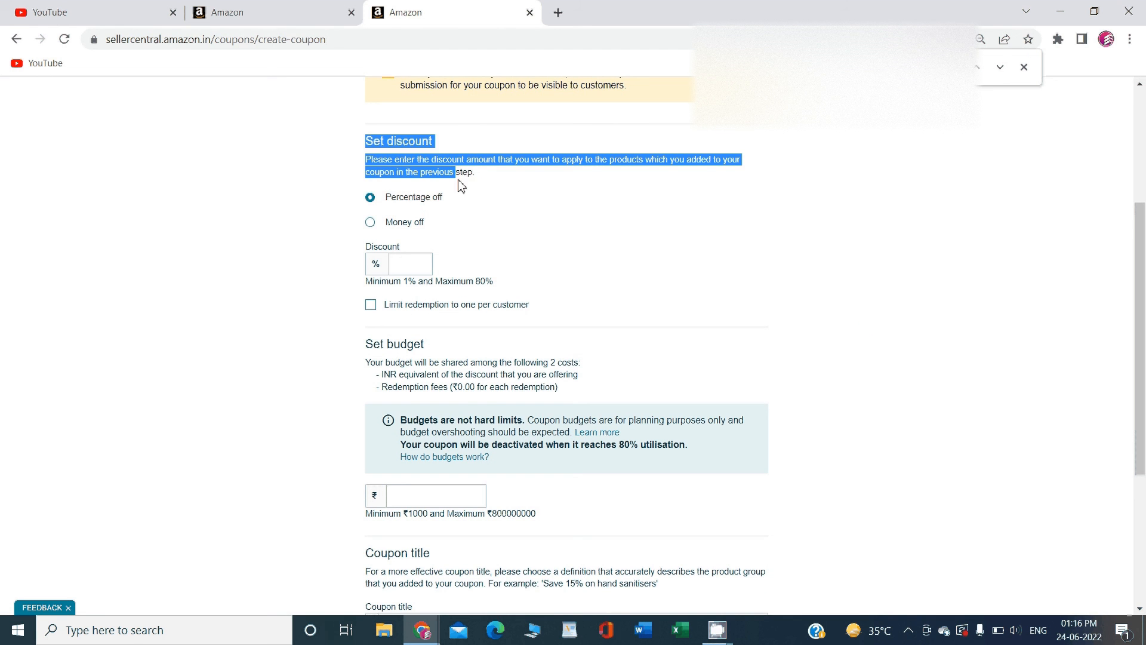
{"action": "left_click", "coordinate": [893, 242]}
{"action": "left_click", "coordinate": [424, 258]}
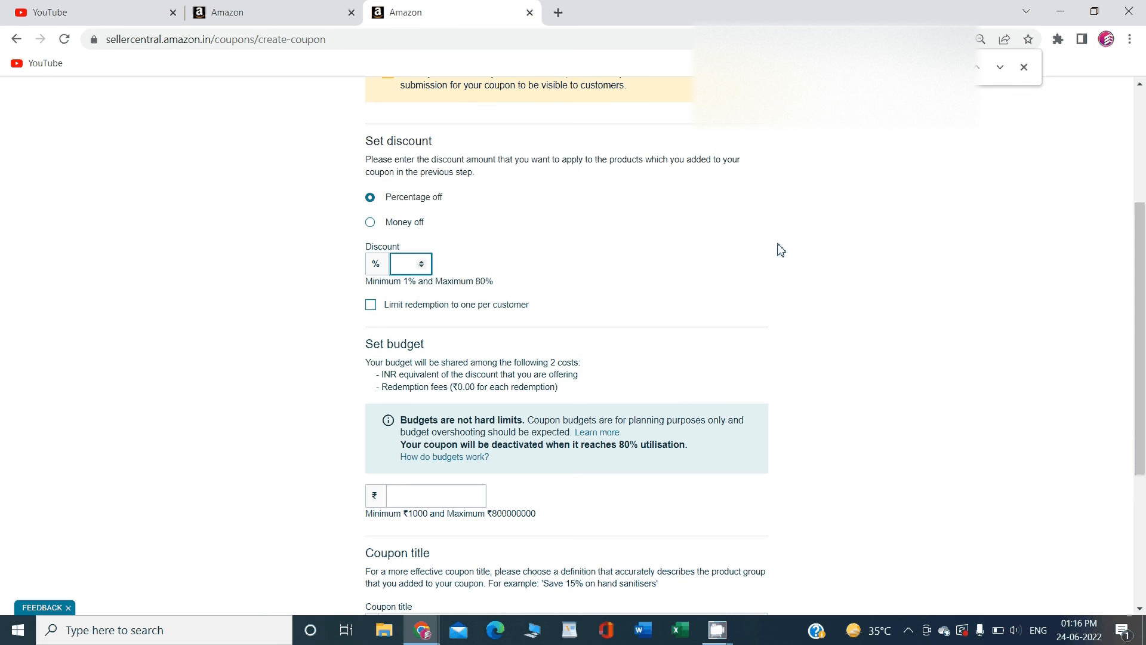
{"action": "left_click", "coordinate": [370, 222]}
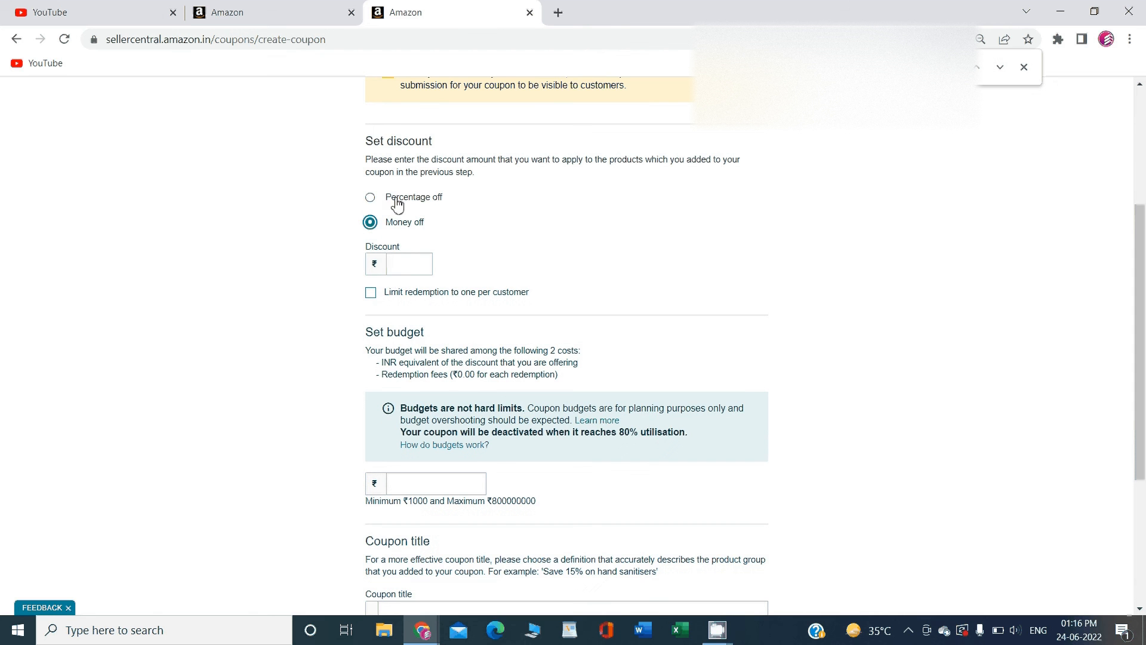
{"action": "left_click", "coordinate": [398, 204]}
{"action": "left_click", "coordinate": [405, 262]}
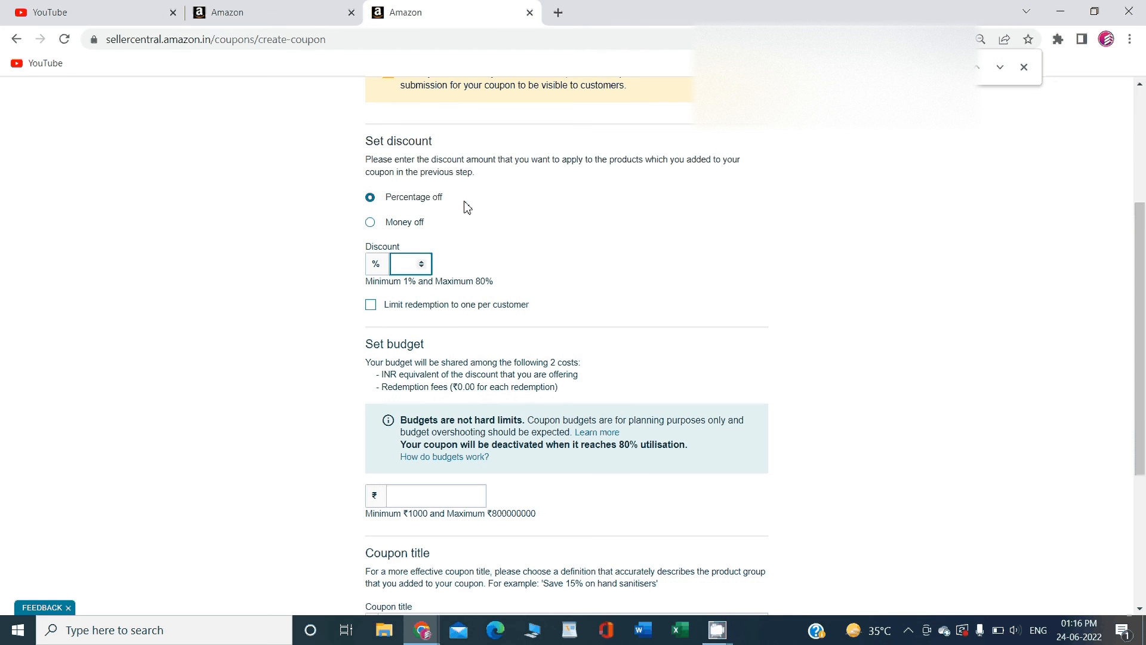
- Try a Money off discount of ₹10 for the coupon
{"action": "left_click_drag", "start_coordinate": [464, 204], "coordinate": [392, 207]}
{"action": "left_click", "coordinate": [919, 228]}
{"action": "left_click", "coordinate": [382, 224]}
{"action": "left_click", "coordinate": [409, 268]}
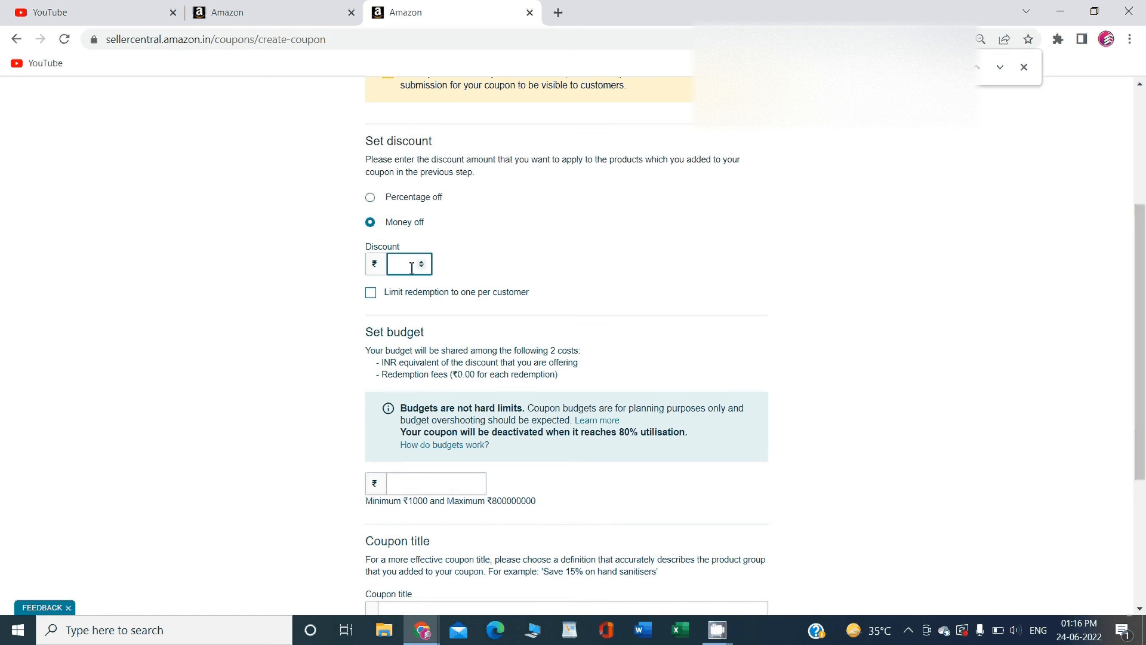
{"action": "type", "text": "10"}
- Set the coupon discount to Percentage off with a value of 5%
{"action": "left_click", "coordinate": [393, 199]}
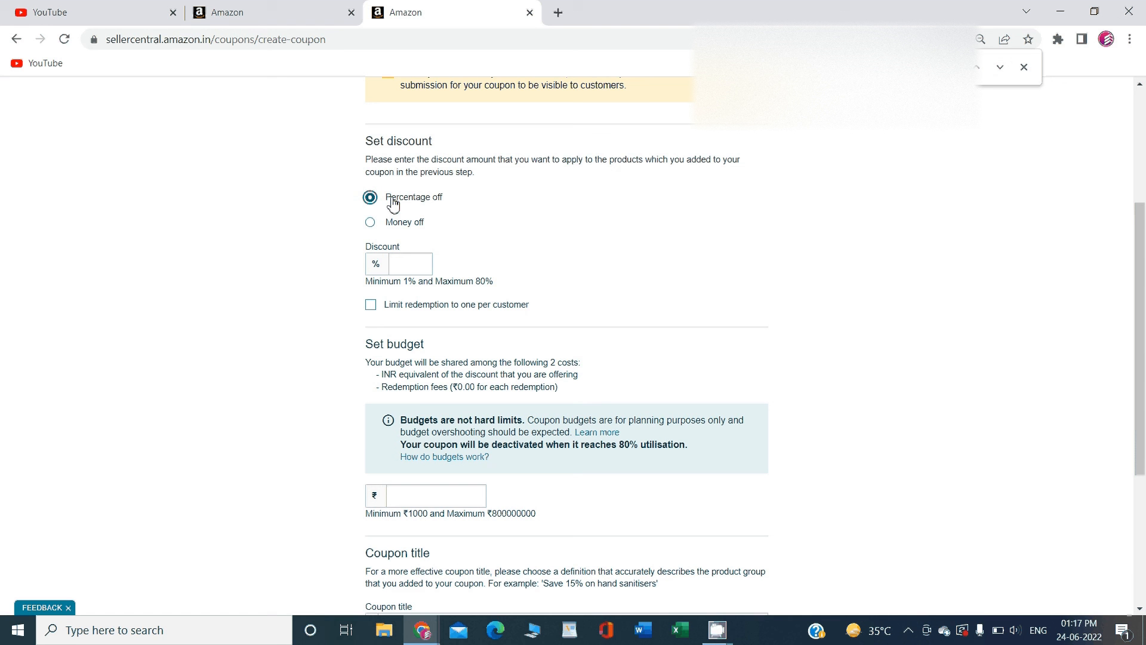
{"action": "left_click", "coordinate": [402, 266]}
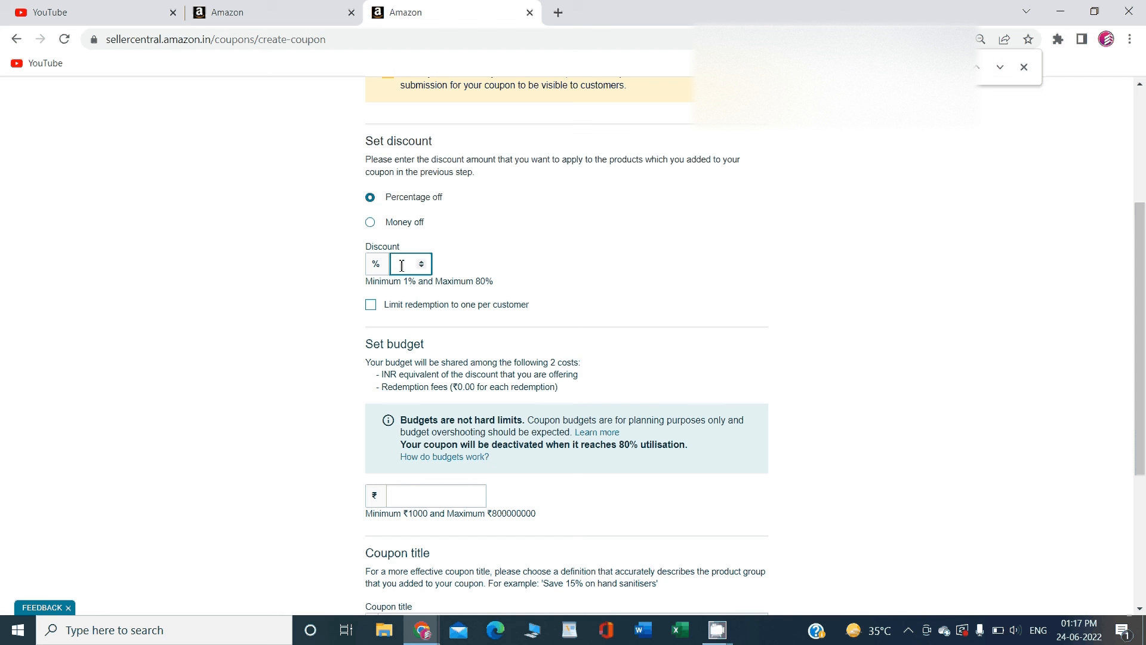
{"action": "type", "text": "5"}
{"action": "double_click", "coordinate": [395, 263]}
{"action": "left_click", "coordinate": [641, 341]}
- Limit the coupon's redemption to one per customer
{"action": "left_click_drag", "start_coordinate": [529, 306], "coordinate": [384, 312]}
{"action": "left_click", "coordinate": [371, 305]}
{"action": "left_click", "coordinate": [371, 305]}
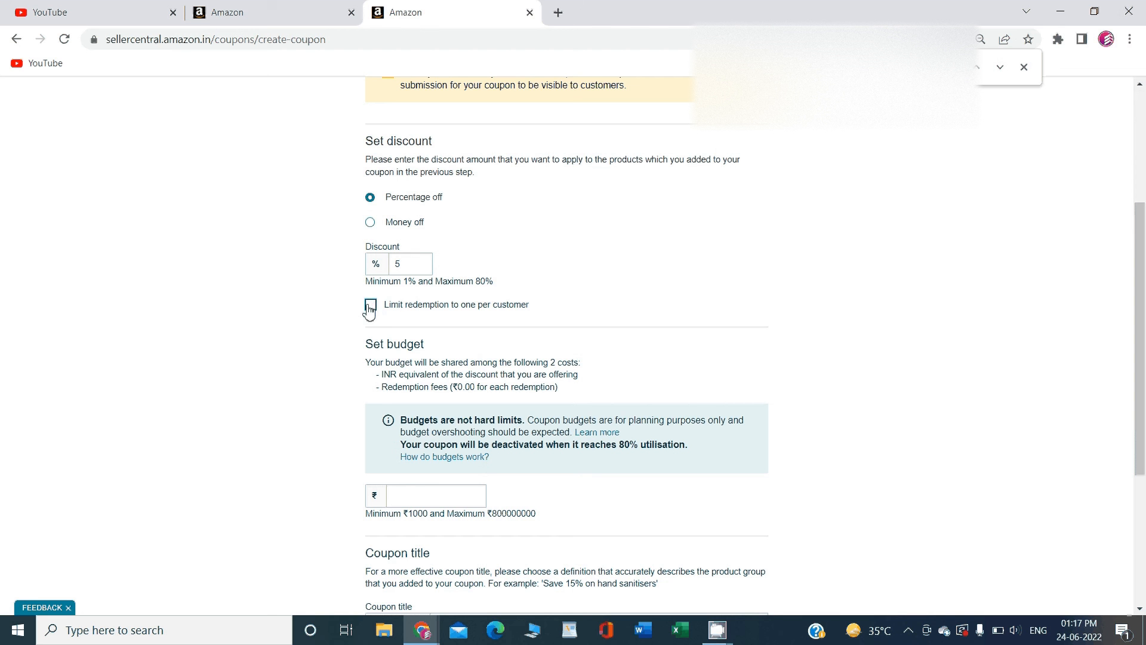
{"action": "left_click", "coordinate": [370, 306]}
- Set the coupon budget to ₹1000 and check the allowed maximum and the budget notes
{"action": "scroll", "coordinate": [940, 327], "scroll_direction": "down", "scroll_amount": 3}
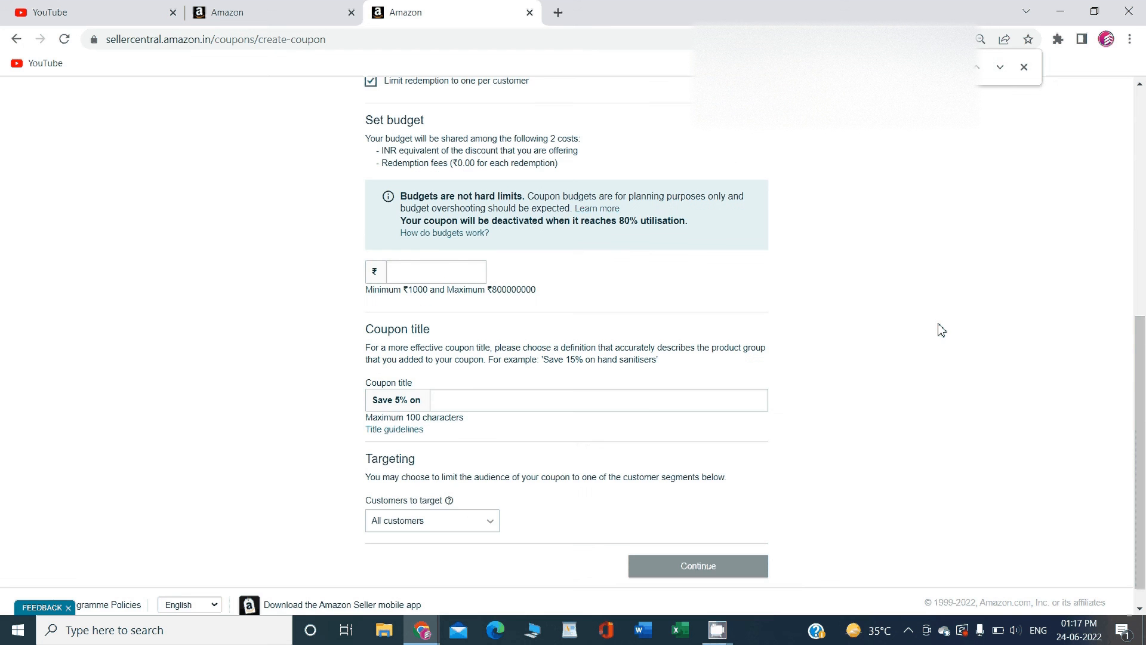
{"action": "left_click", "coordinate": [438, 276]}
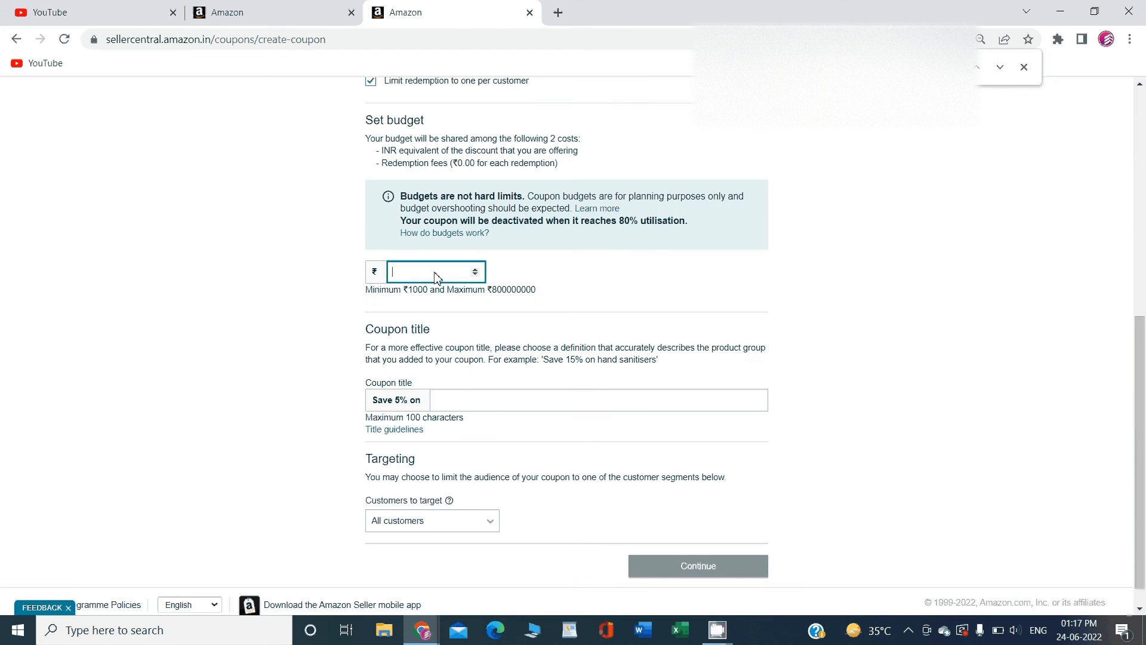
{"action": "type", "text": "1000"}
{"action": "left_click_drag", "start_coordinate": [492, 290], "coordinate": [527, 291]}
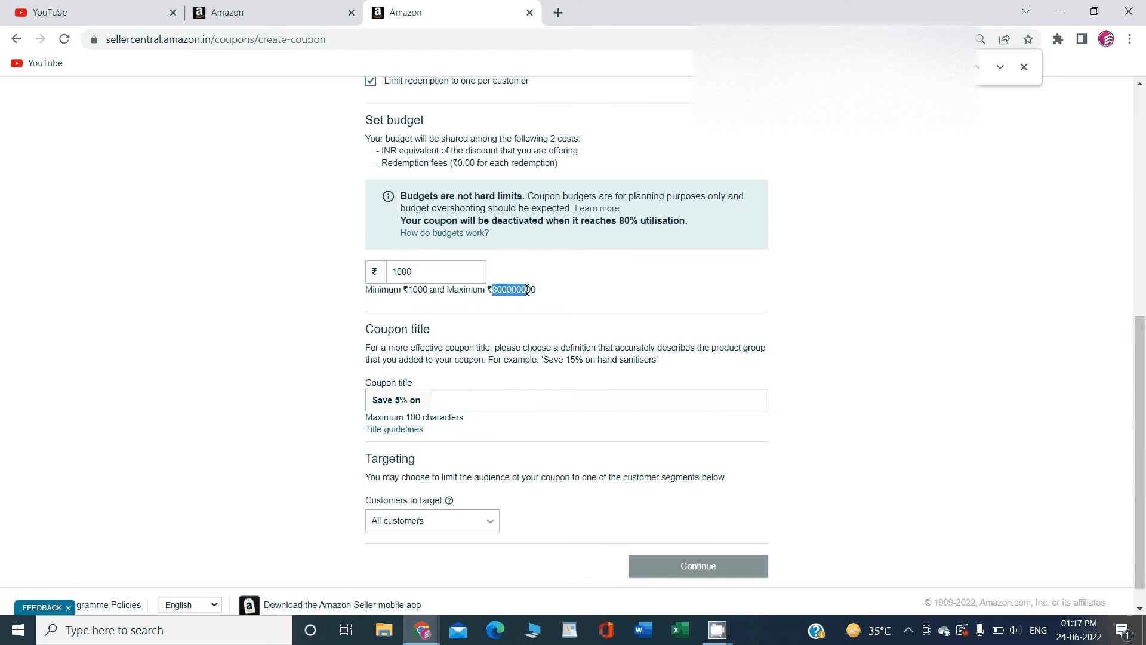
{"action": "left_click", "coordinate": [949, 287]}
{"action": "scroll", "coordinate": [483, 449], "scroll_direction": "up", "scroll_amount": 1}
{"action": "left_click", "coordinate": [483, 450]}
{"action": "scroll", "coordinate": [483, 442], "scroll_direction": "down", "scroll_amount": 2}
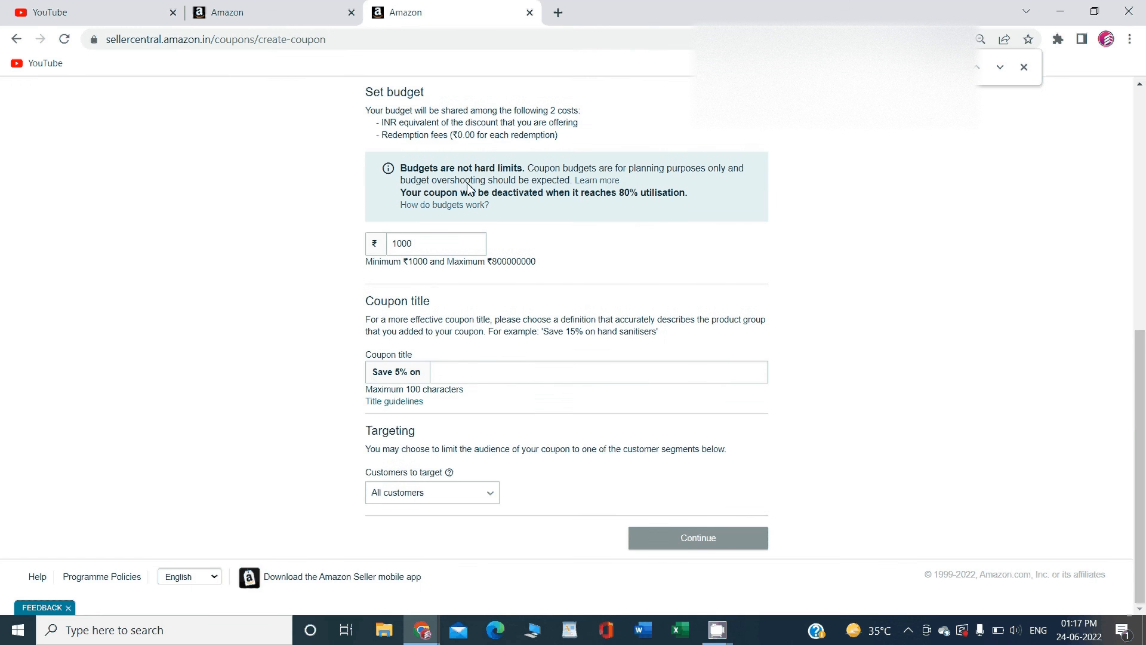
- Switch to the Amazon.in window and examine how coupons appear on The Face Shop listing and the Simple facial wash result
{"action": "key", "text": "alt+Tab"}
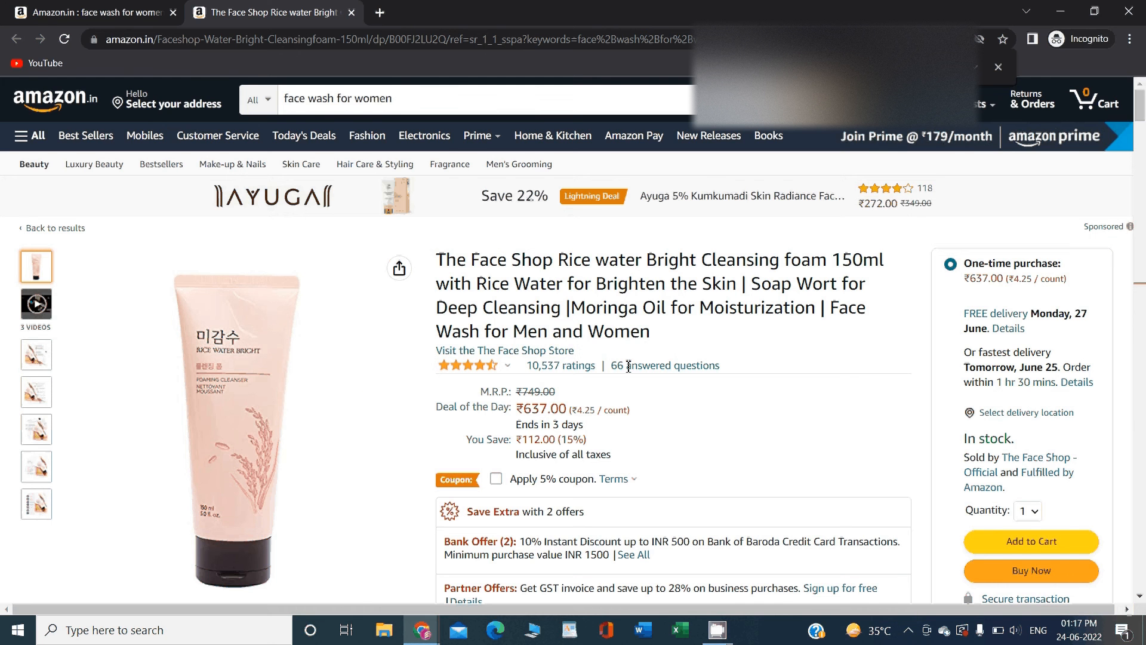
{"action": "scroll", "coordinate": [628, 366], "scroll_direction": "down", "scroll_amount": 2}
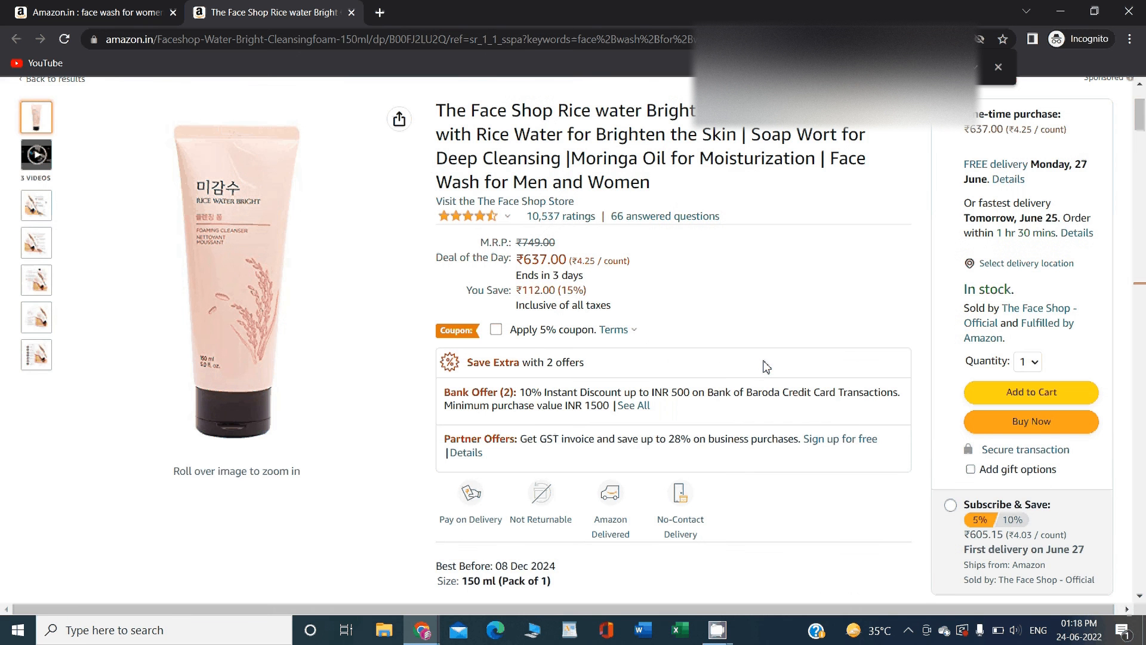
{"action": "key", "text": "alt+Left"}
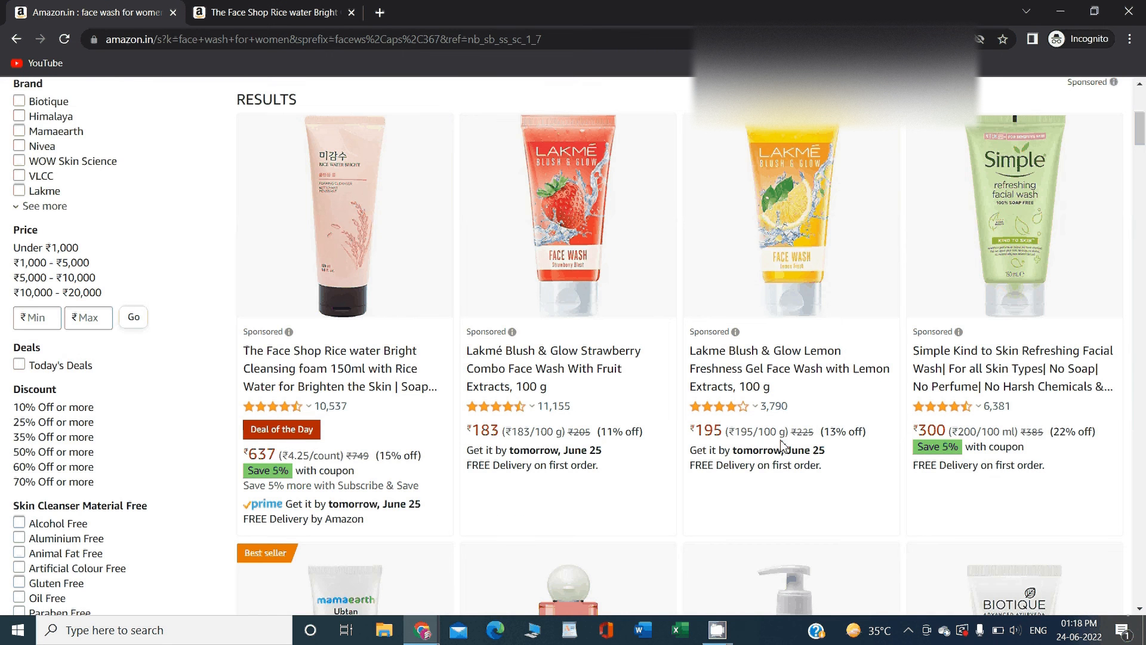
{"action": "left_click_drag", "start_coordinate": [1022, 448], "coordinate": [974, 452]}
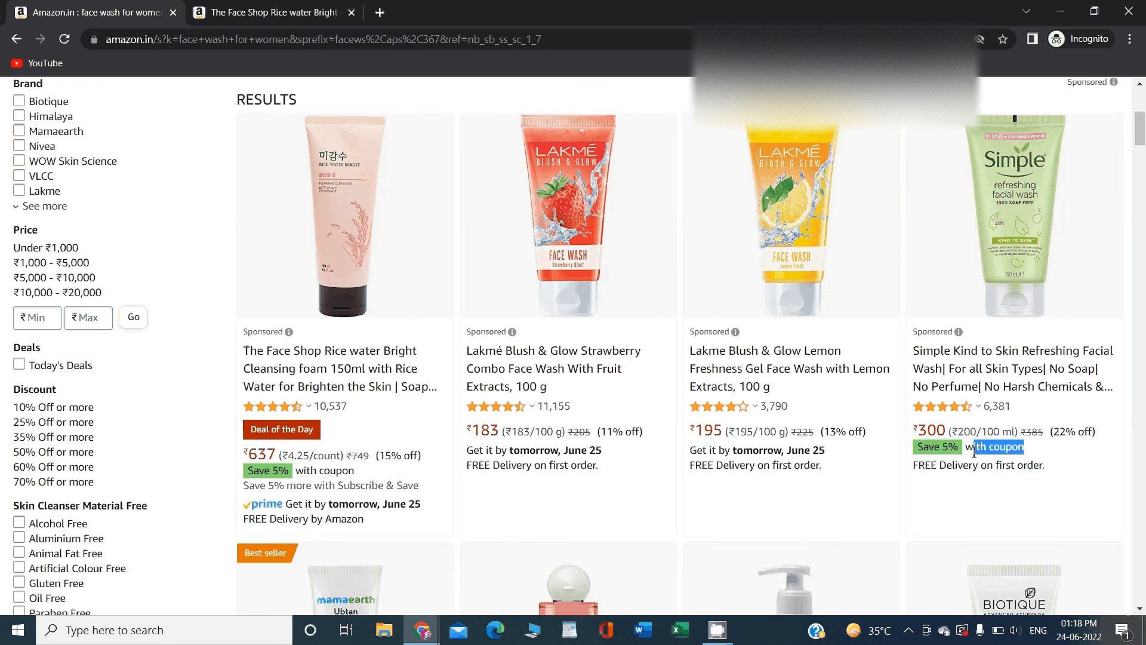
- Switch back to the Seller Central window and complete the coupon title with "Face Wash"
{"action": "key", "text": "alt+Tab"}
{"action": "left_click", "coordinate": [473, 371]}
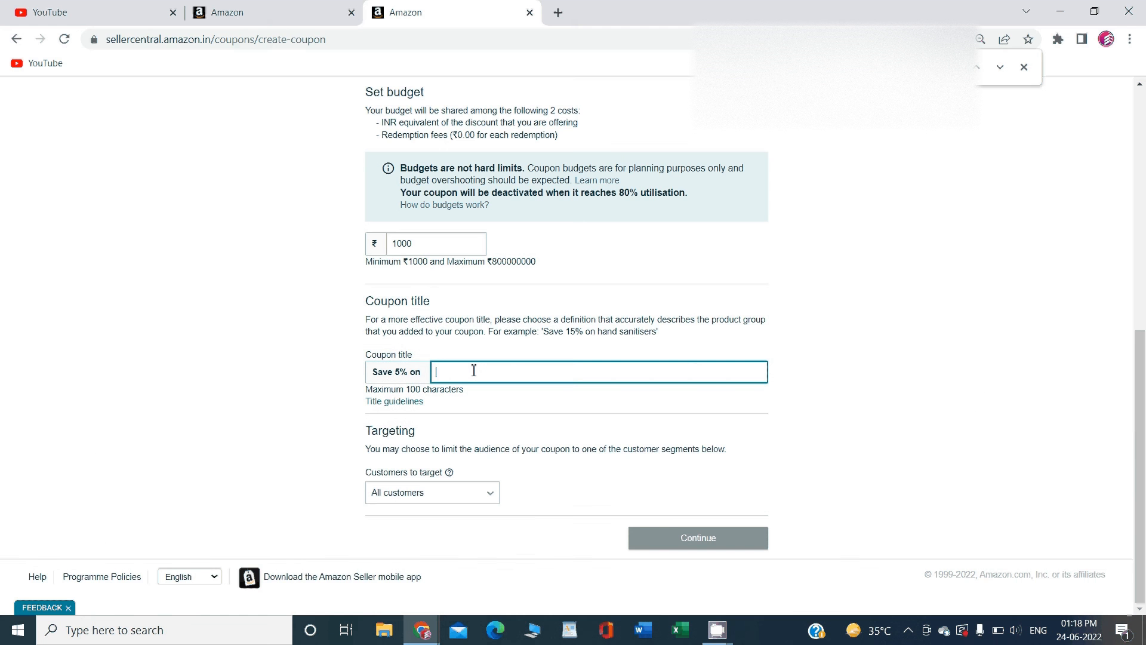
{"action": "type", "text": "Fas"}
{"action": "type", "text": "e"}
{"action": "type", "text": " Was"}
{"action": "key", "text": "BackSpace"}
{"action": "key", "text": "BackSpace"}
{"action": "key", "text": "BackSpace"}
{"action": "type", "text": "asj"}
{"action": "key", "text": "BackSpace"}
{"action": "key", "text": "BackSpace"}
{"action": "key", "text": "BackSpace"}
{"action": "type", "text": "Wash"}
{"action": "left_click", "coordinate": [961, 325]}
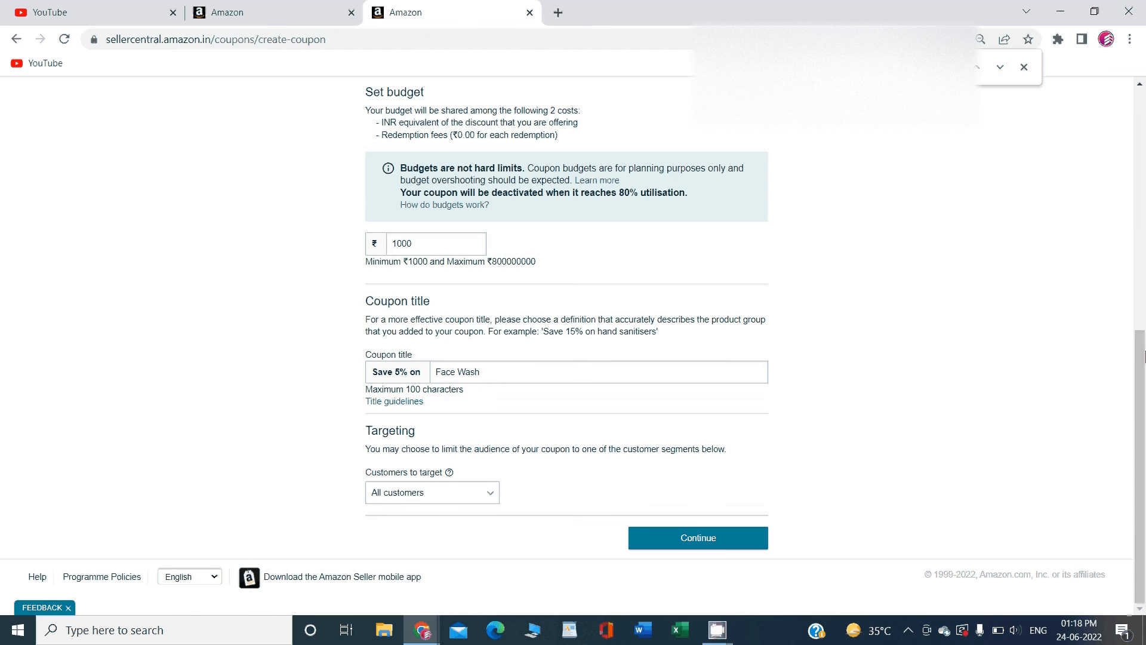
- Try targeting Amazon Prime members, set the target back to All customers and continue to the coupon review
{"action": "left_click", "coordinate": [414, 493]}
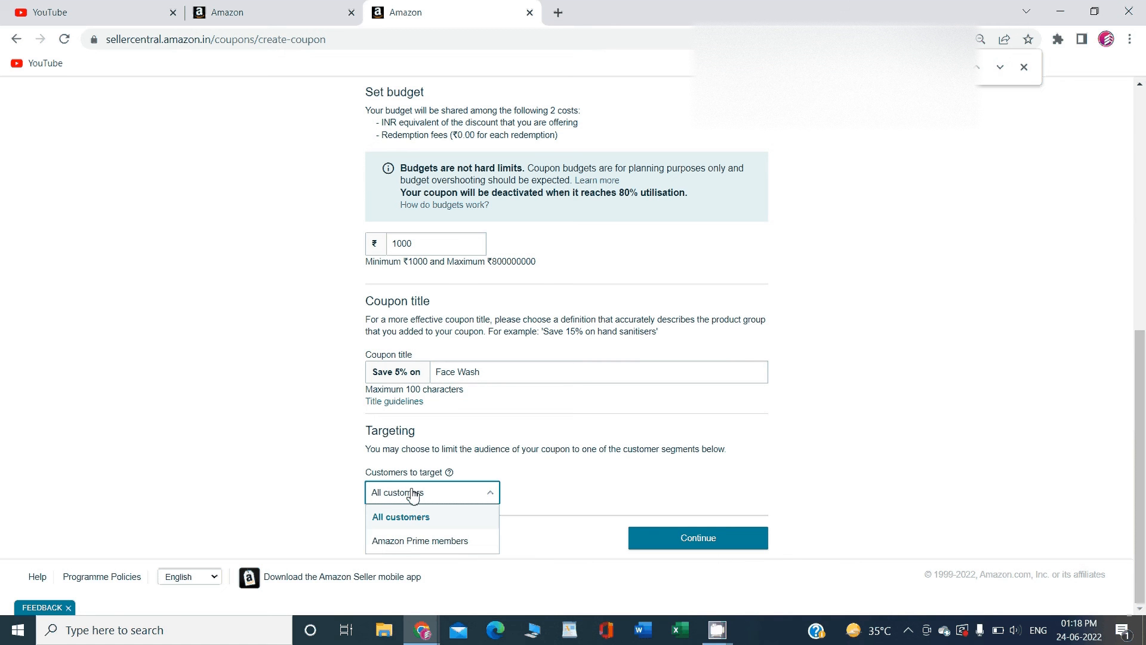
{"action": "left_click", "coordinate": [431, 548]}
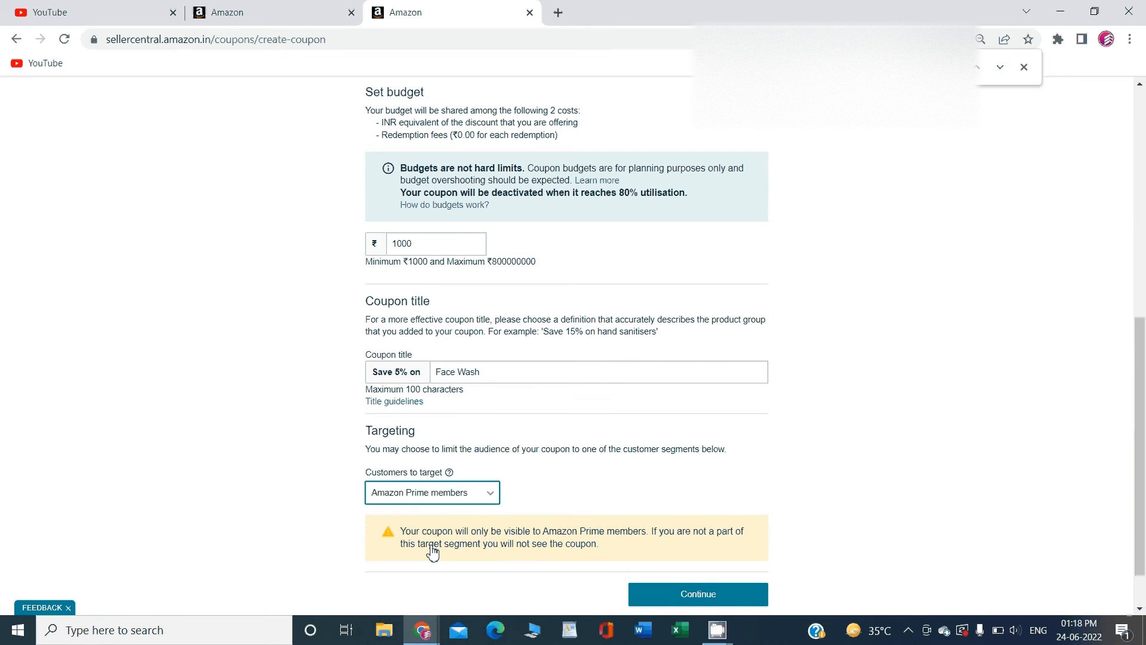
{"action": "left_click", "coordinate": [475, 493]}
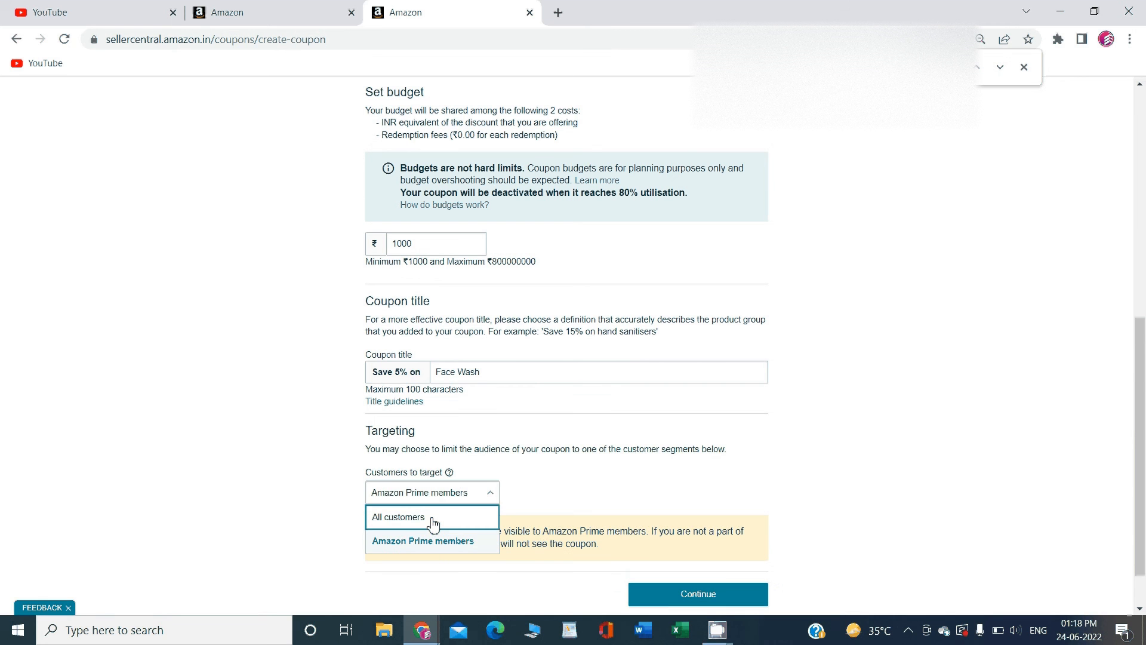
{"action": "left_click", "coordinate": [434, 519]}
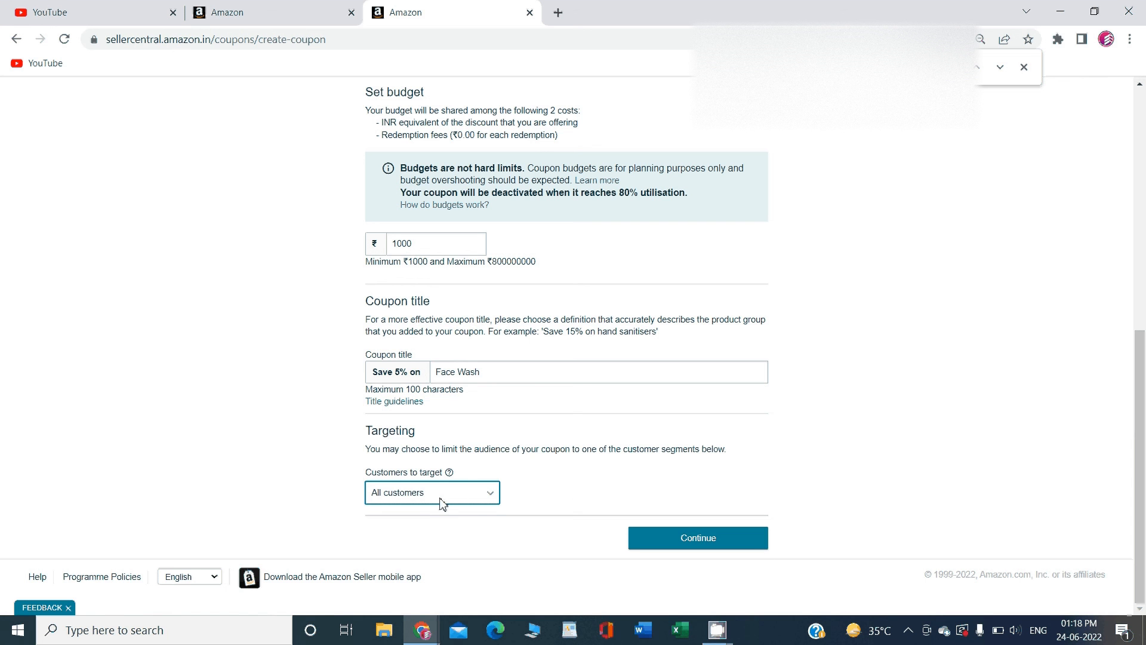
{"action": "left_click", "coordinate": [701, 537]}
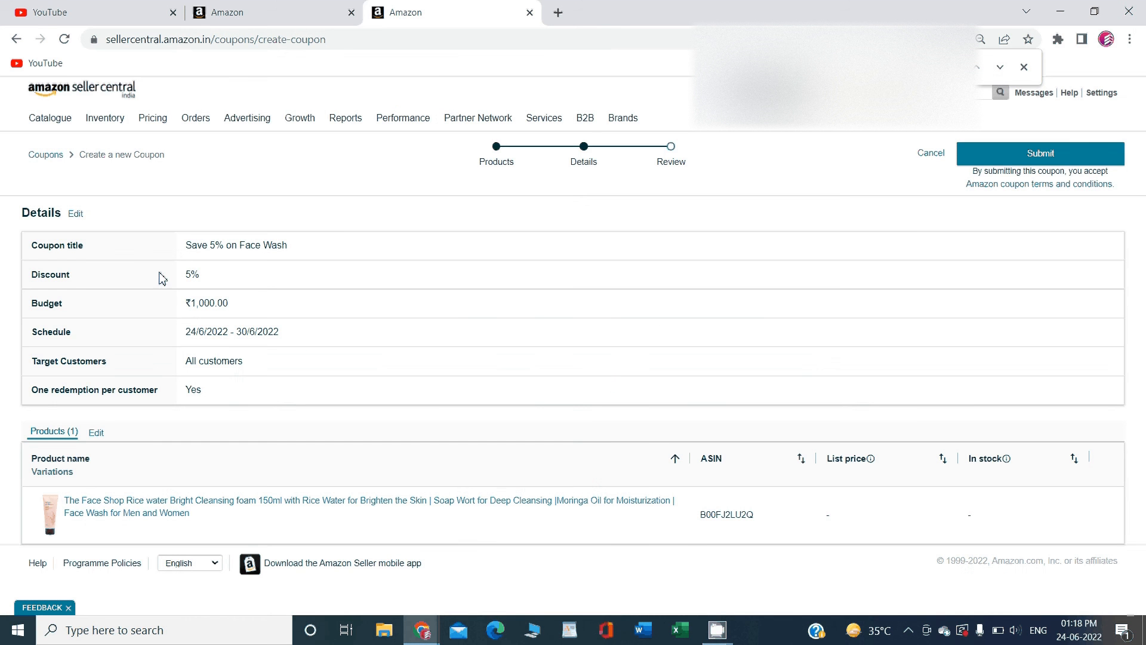
- Review the coupon's title, discount, budget, schedule, target customers and one-redemption-per-customer setting before submission
{"action": "triple_click", "coordinate": [183, 245]}
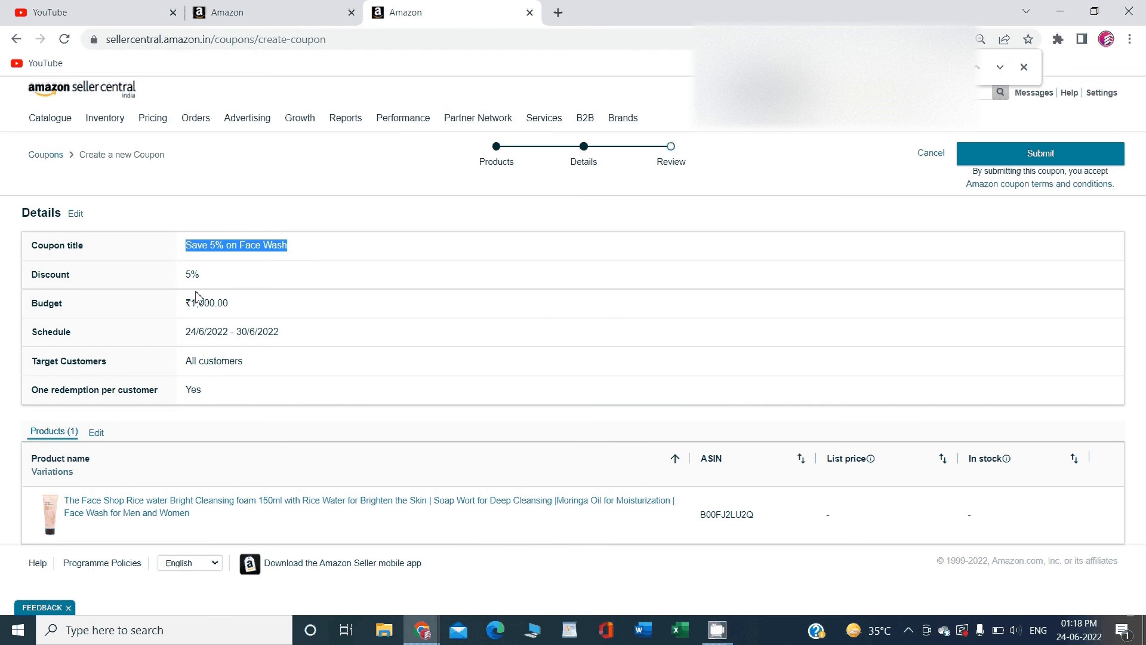
{"action": "left_click_drag", "start_coordinate": [184, 274], "coordinate": [193, 274]}
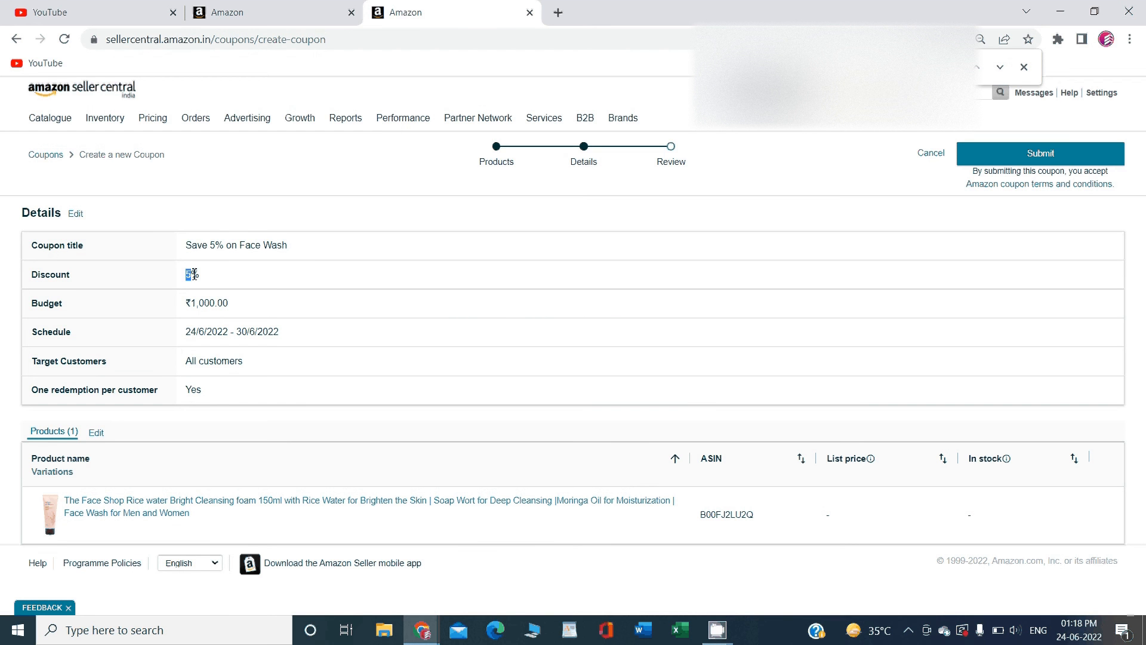
{"action": "triple_click", "coordinate": [181, 316]}
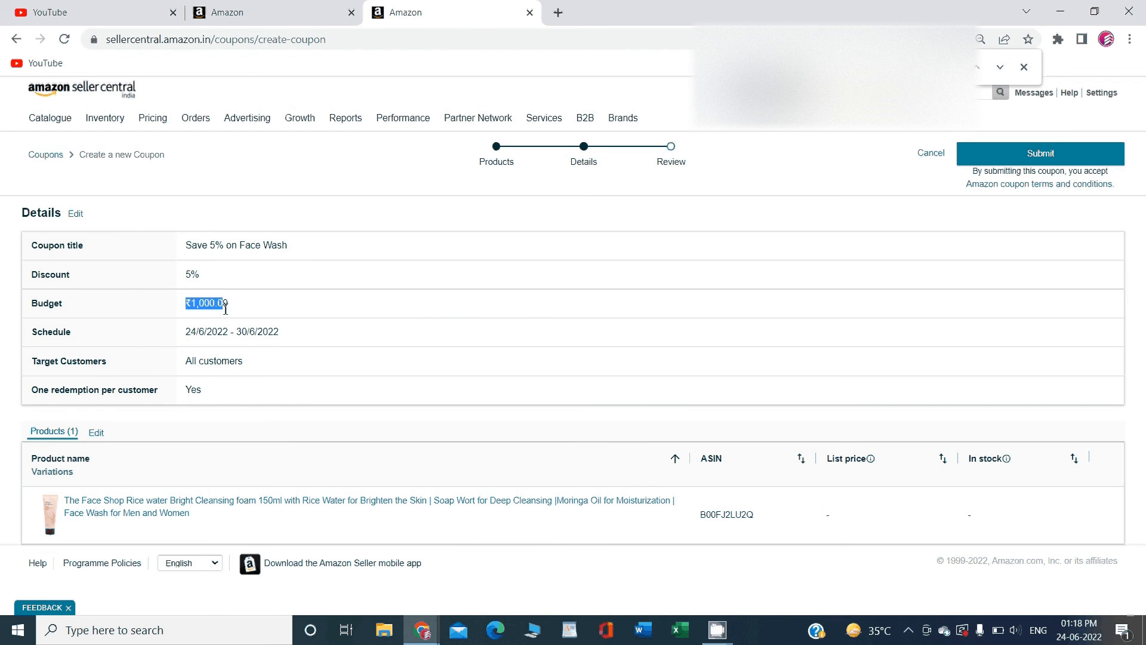
{"action": "left_click", "coordinate": [190, 331]}
{"action": "left_click_drag", "start_coordinate": [190, 331], "coordinate": [281, 332]}
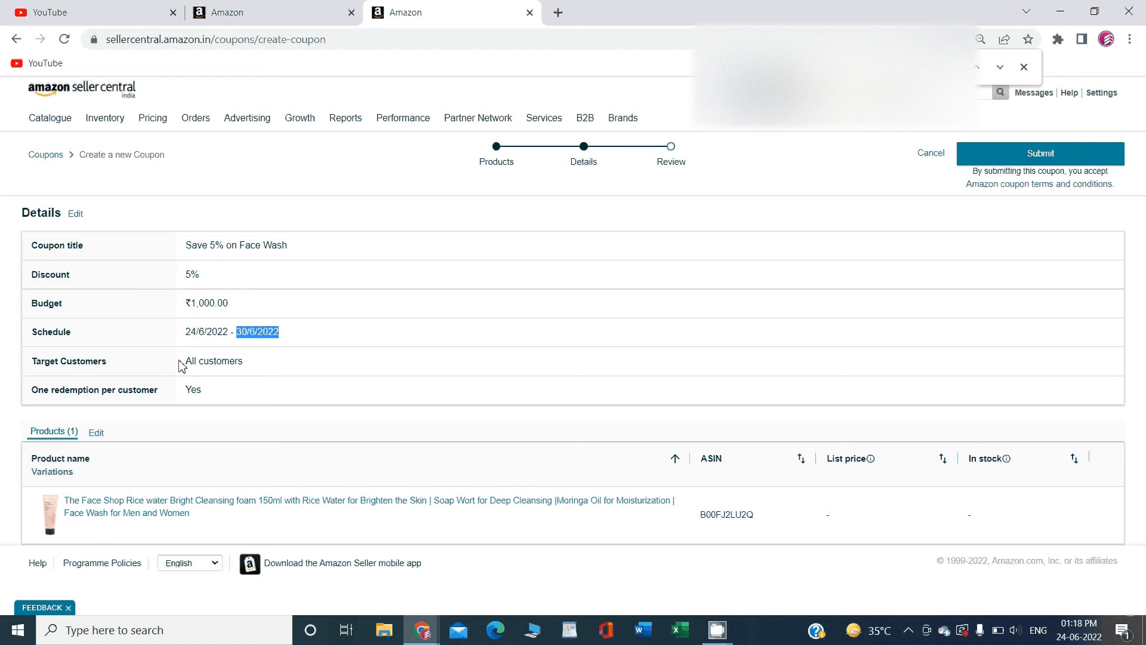
{"action": "left_click_drag", "start_coordinate": [181, 365], "coordinate": [239, 370]}
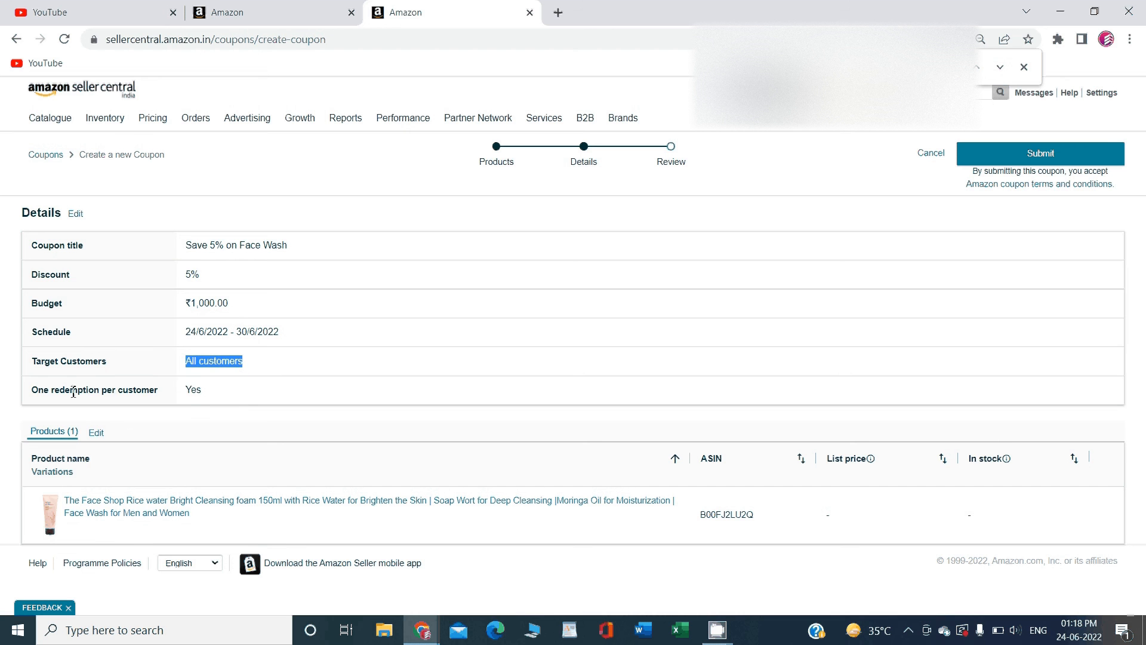
{"action": "double_click", "coordinate": [199, 389]}
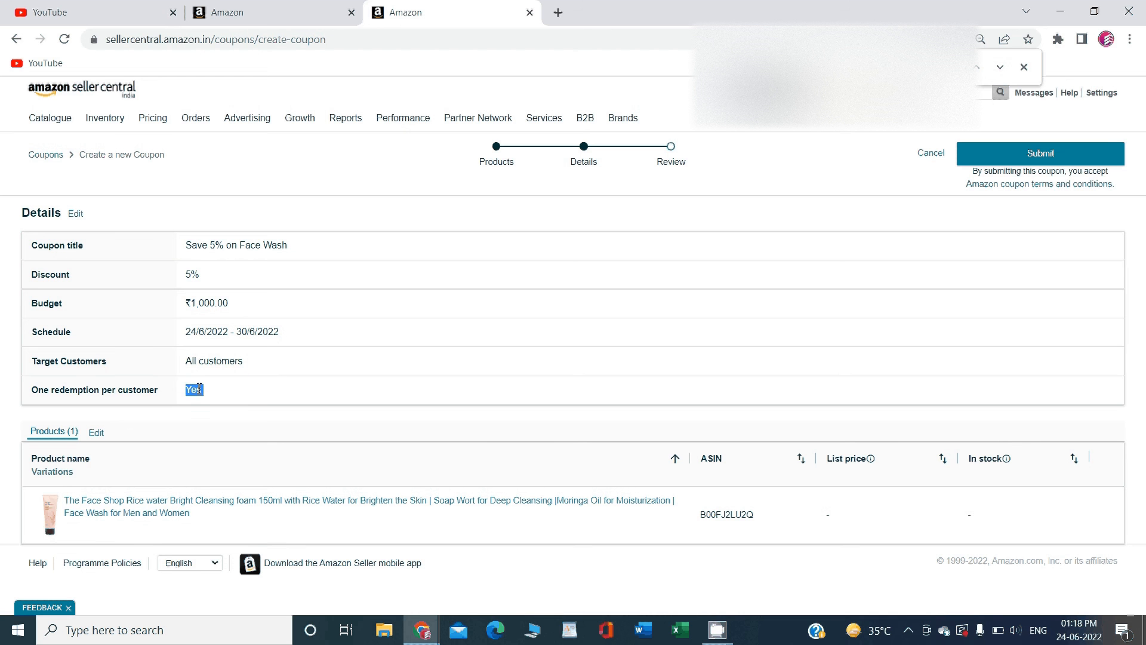
{"action": "left_click", "coordinate": [198, 388]}
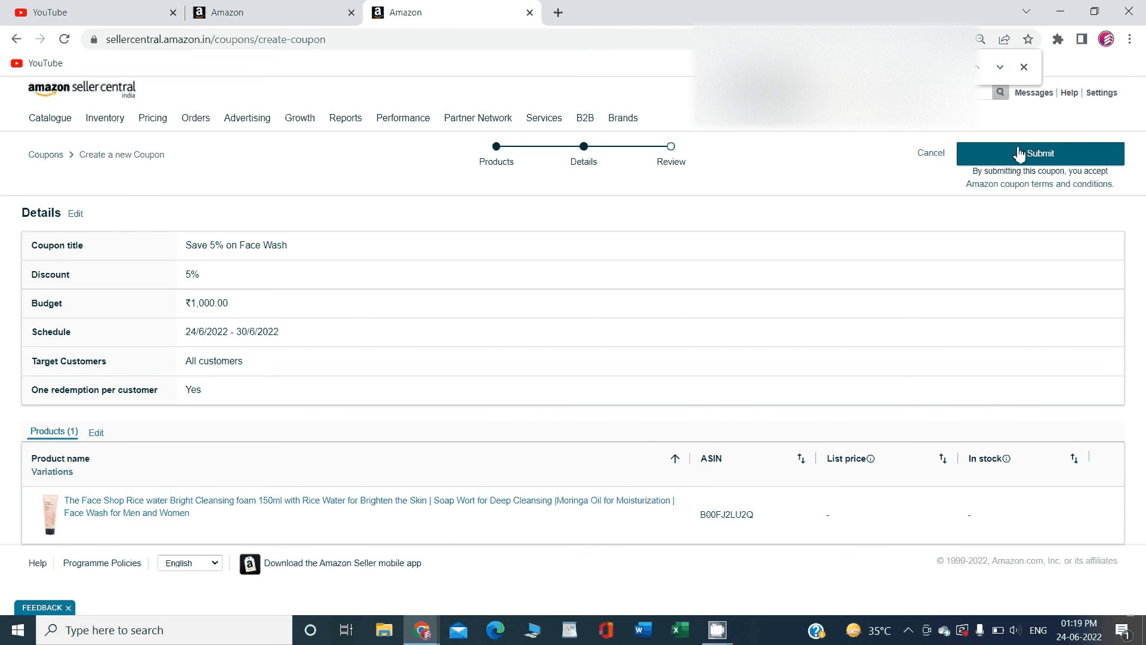
- Switch to the Amazon.in window and examine the face wash search results and their coupon labels
{"action": "key", "text": "alt+Tab"}
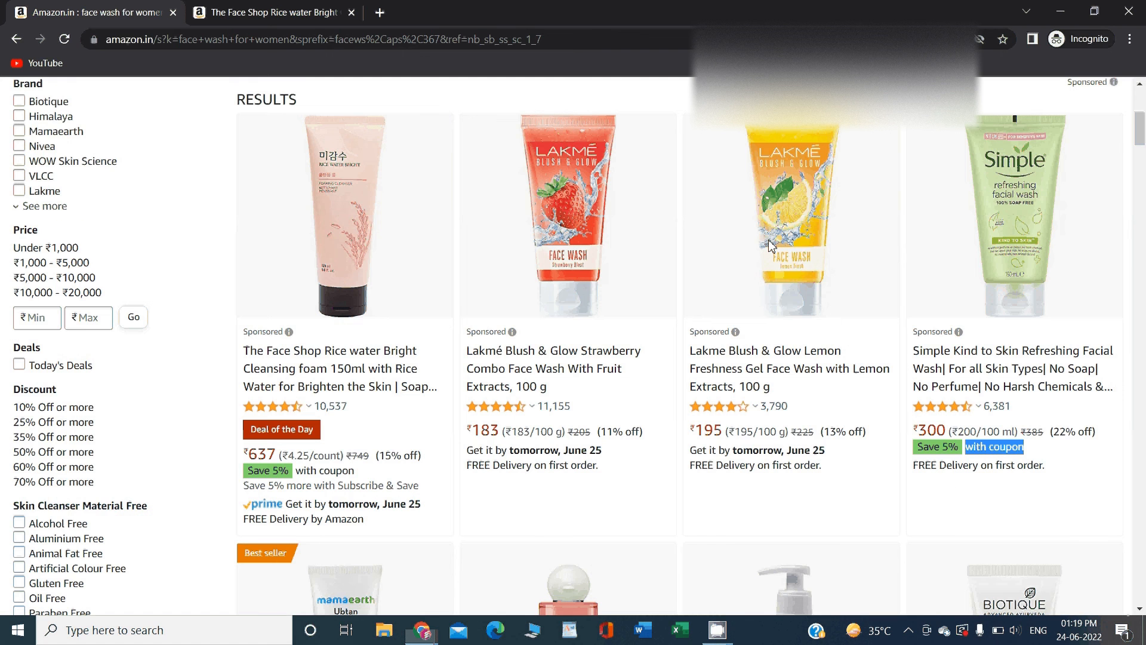
{"action": "left_click", "coordinate": [215, 266]}
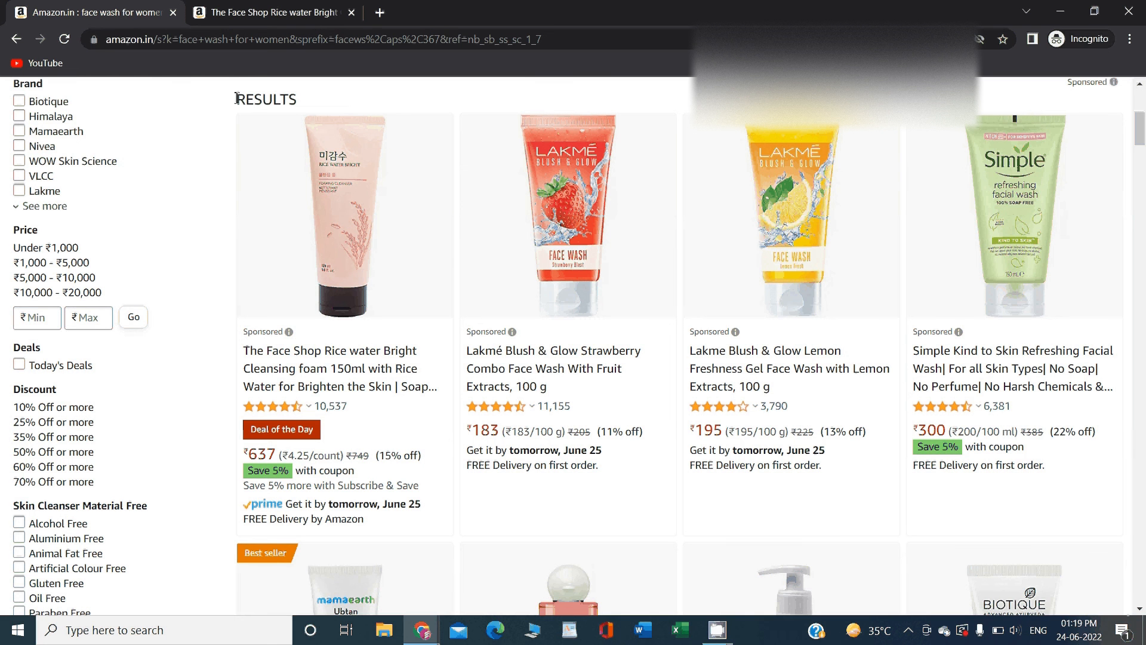
{"action": "left_click_drag", "start_coordinate": [237, 98], "coordinate": [264, 102]}
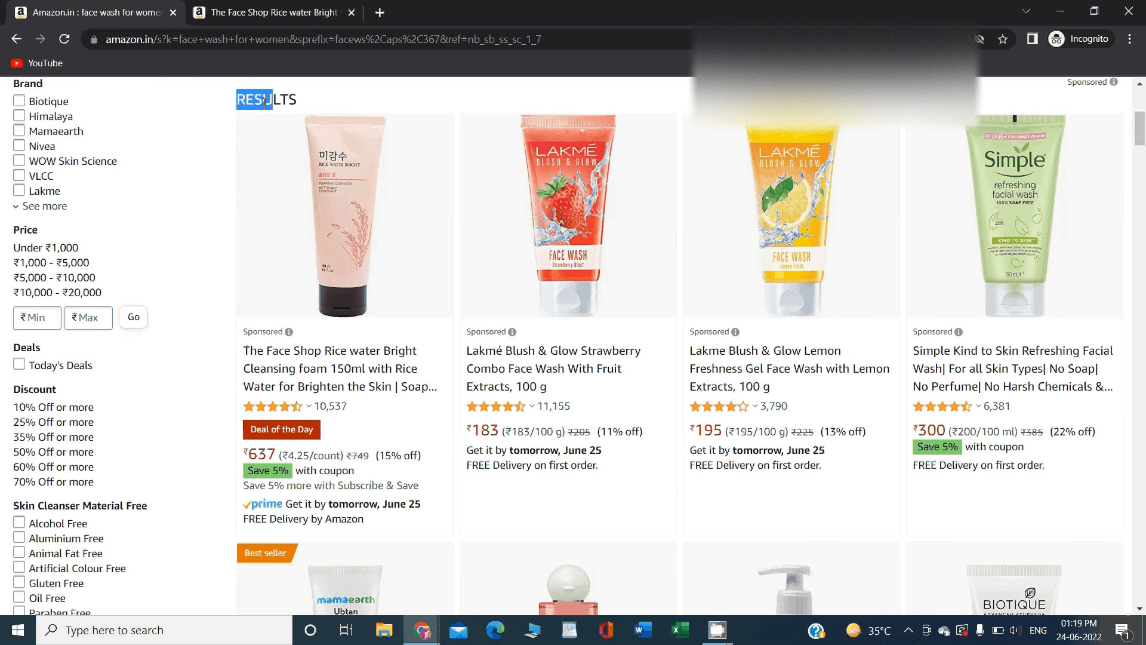
{"action": "left_click", "coordinate": [180, 116]}
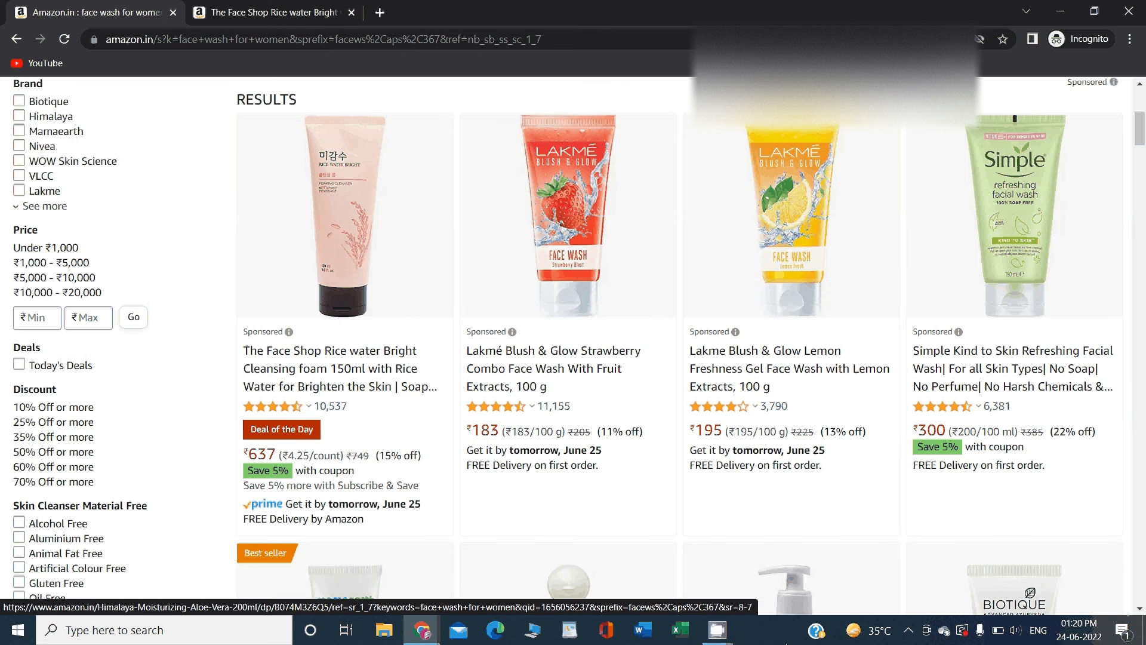
{"action": "mouse_move", "coordinate": [717, 630]}
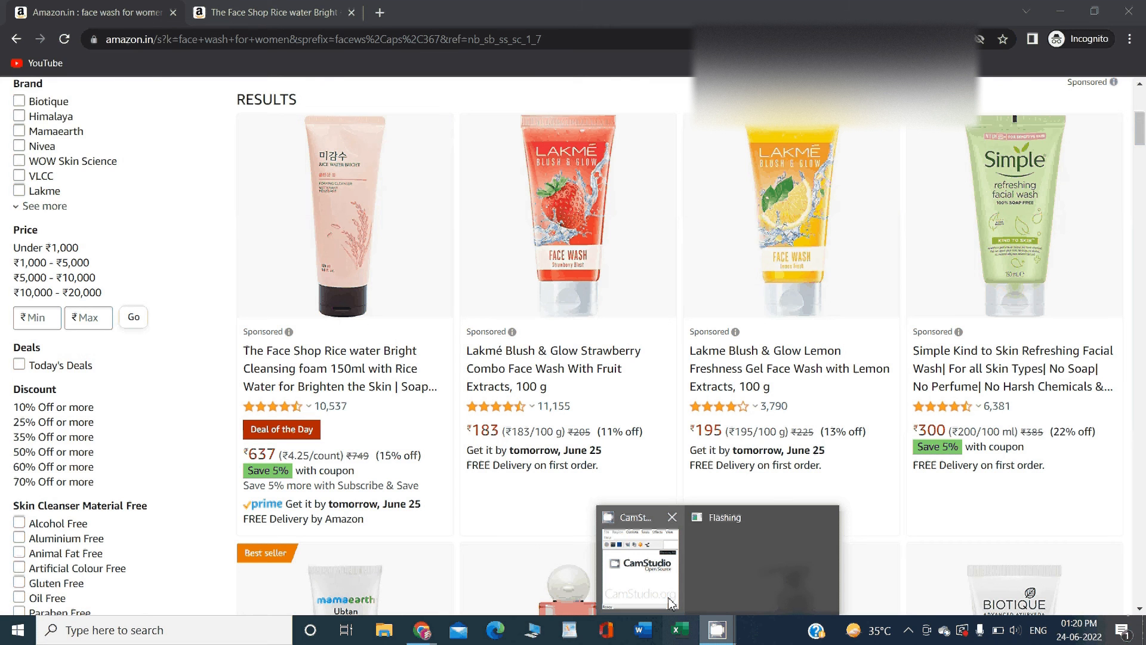